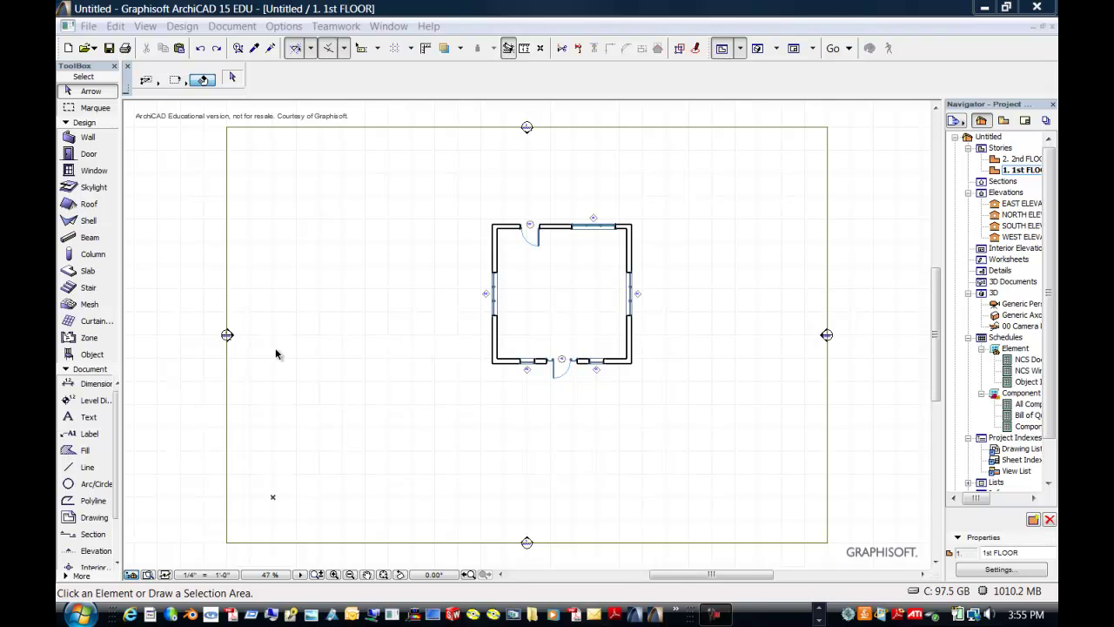
Step: Try placing a zone inside the enclosed room to read its floor area, and undo it
{"action": "left_click", "coordinate": [90, 337]}
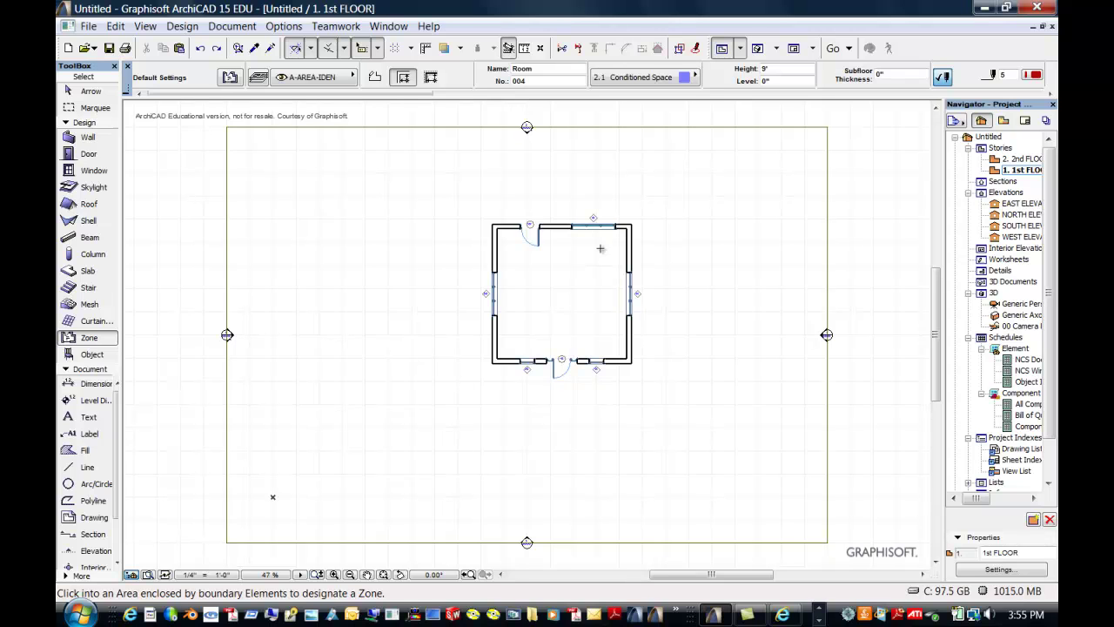
{"action": "left_click", "coordinate": [555, 282]}
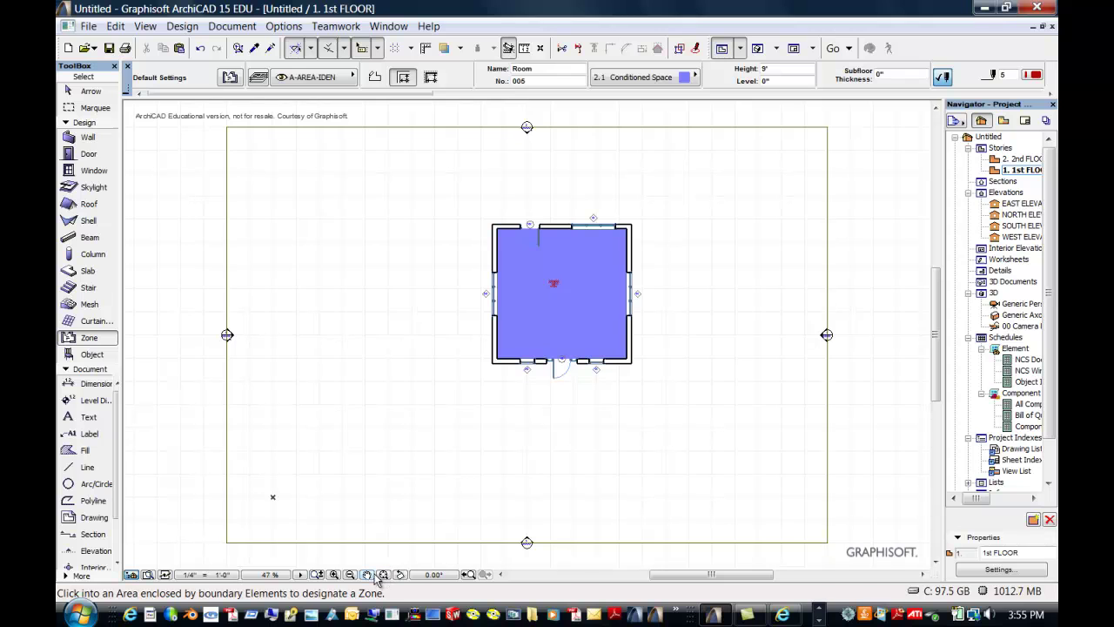
{"action": "left_click", "coordinate": [334, 575]}
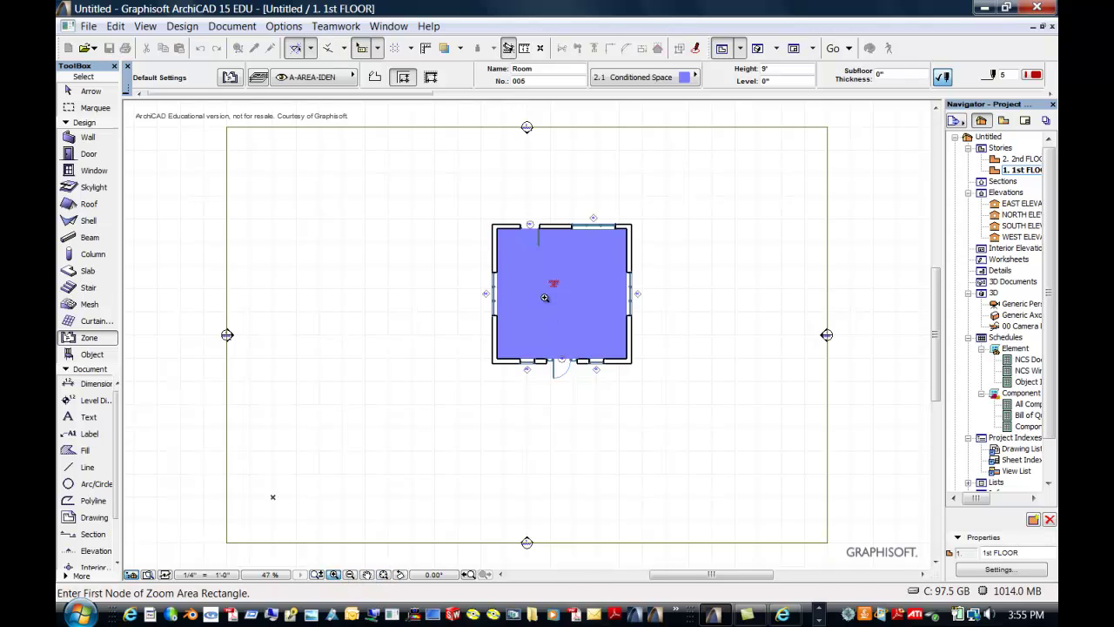
{"action": "left_click", "coordinate": [543, 295]}
{"action": "left_click", "coordinate": [567, 279]}
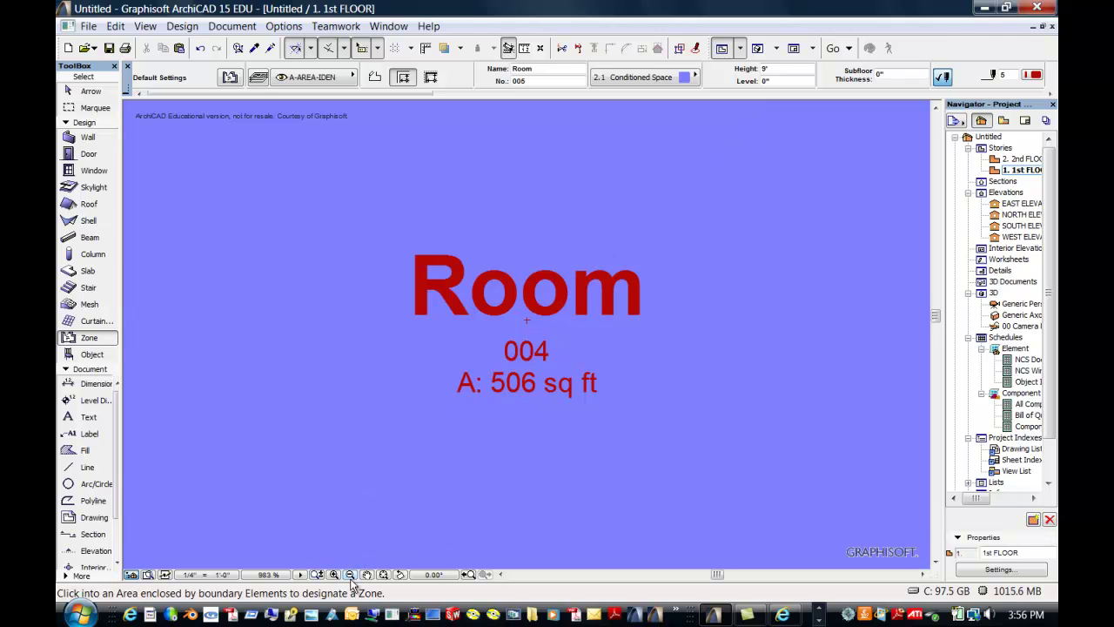
{"action": "left_click", "coordinate": [383, 575]}
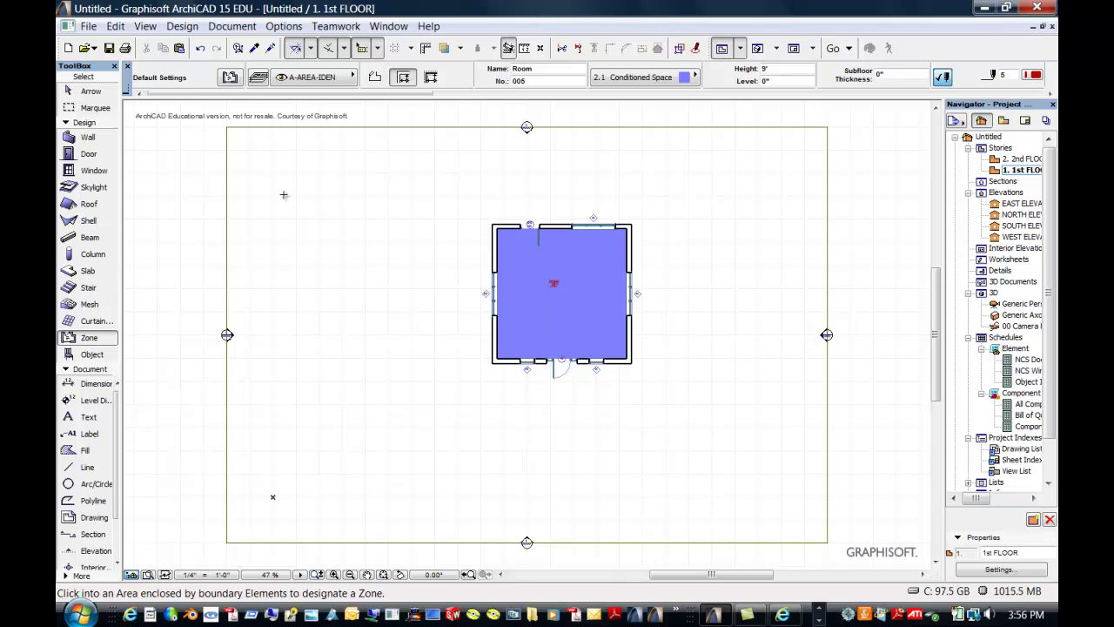
{"action": "left_click", "coordinate": [200, 48]}
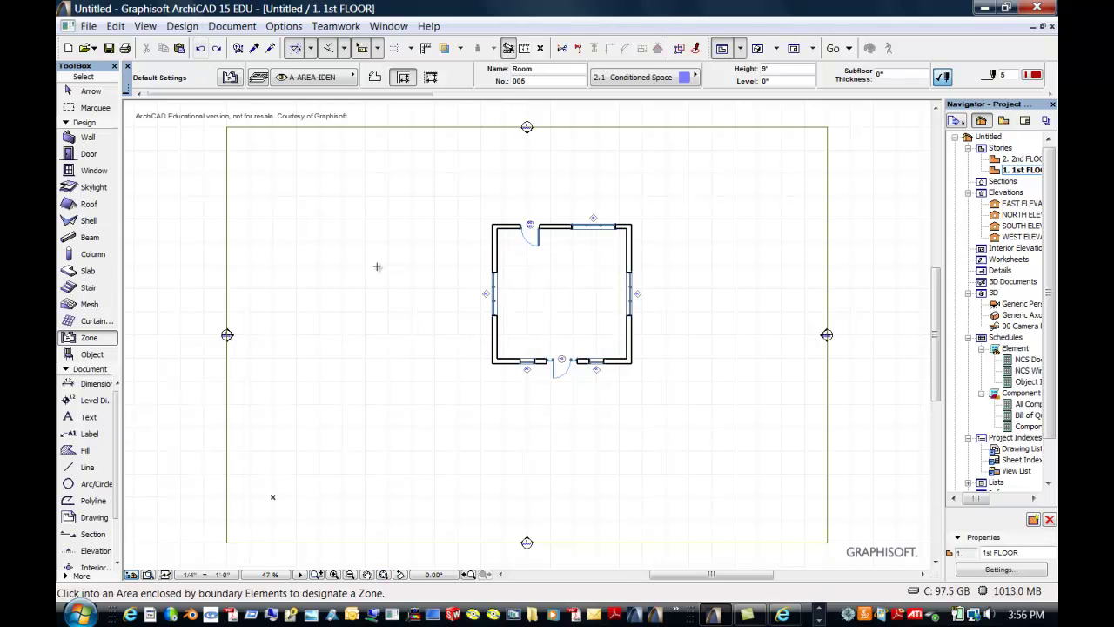
Step: Search all object libraries for "cab" and choose Cabinet Base Corn-C Sink 15 as the default object
{"action": "left_click", "coordinate": [334, 575]}
{"action": "left_click", "coordinate": [474, 279]}
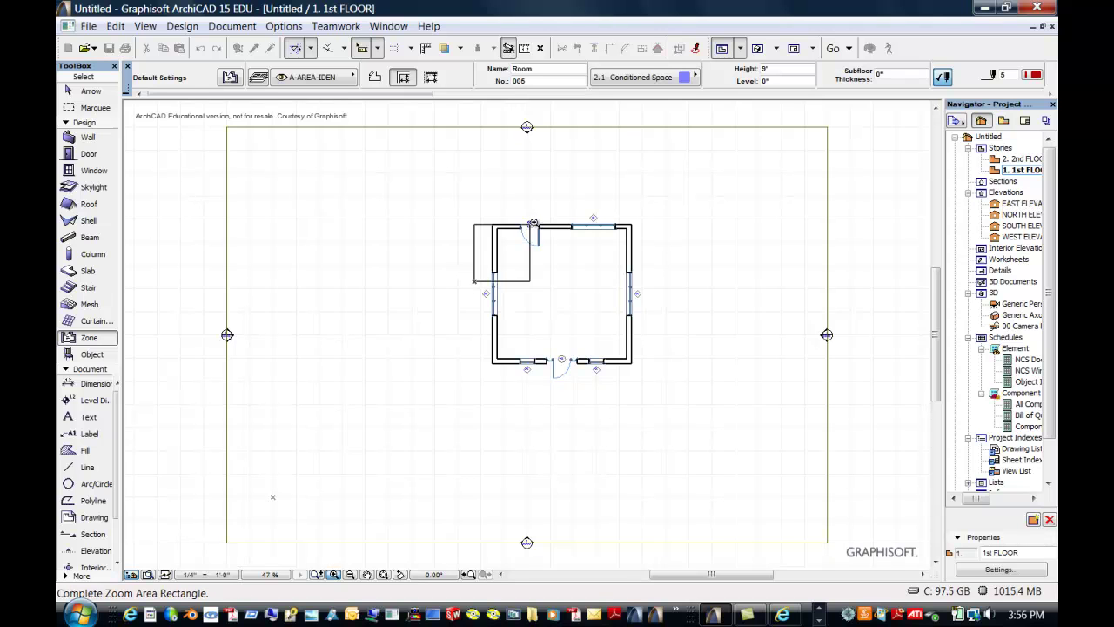
{"action": "left_click", "coordinate": [561, 208]}
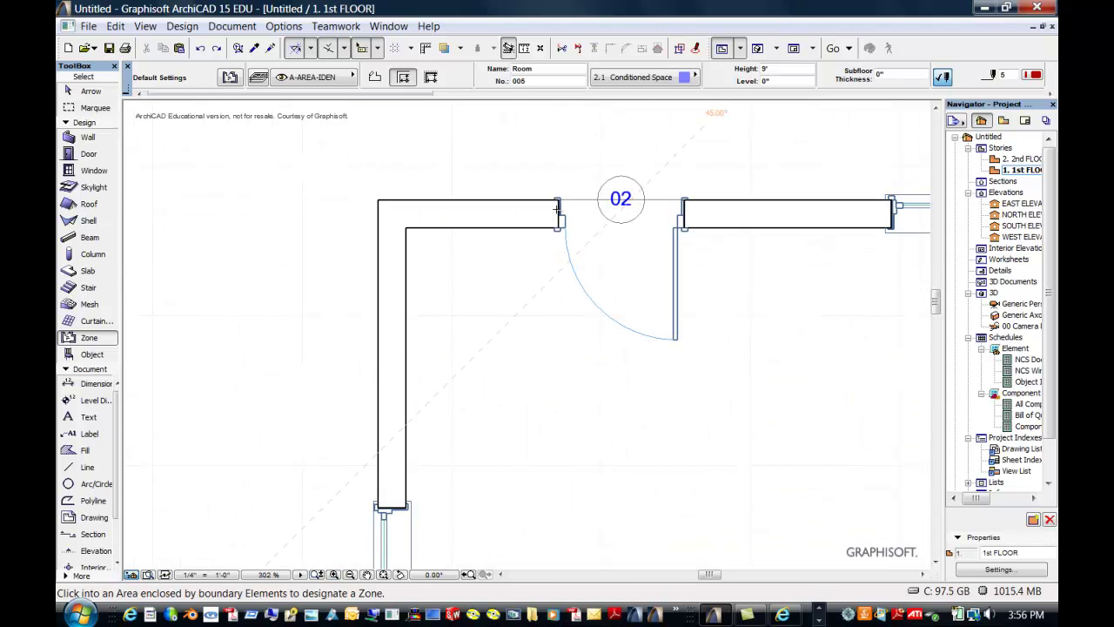
{"action": "left_click", "coordinate": [86, 355]}
{"action": "double_click", "coordinate": [86, 354]}
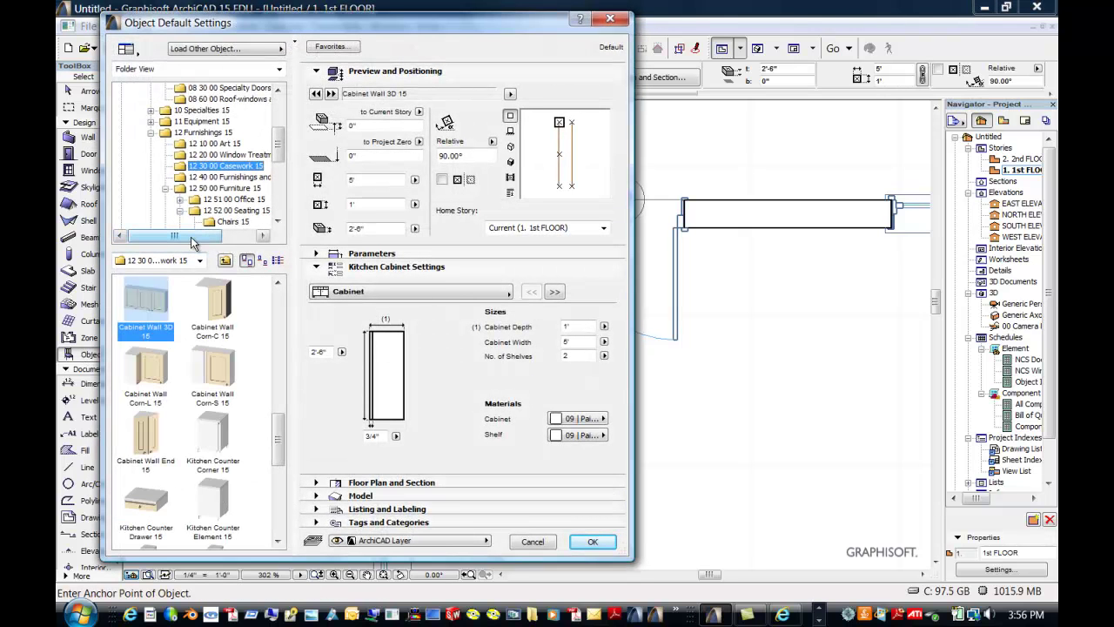
{"action": "left_click", "coordinate": [280, 70]}
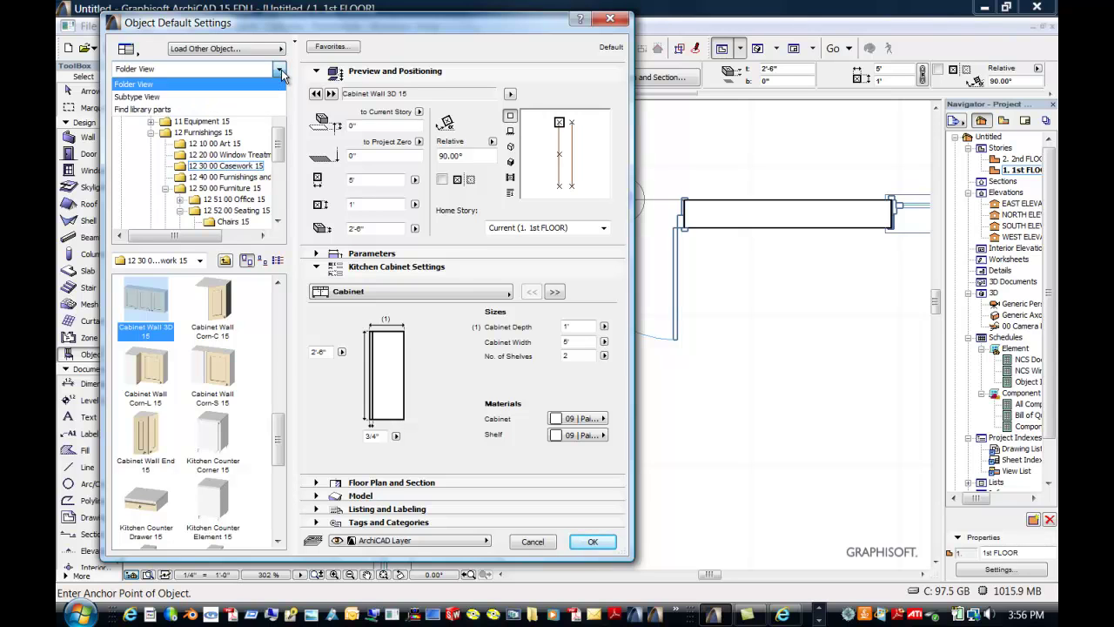
{"action": "left_click", "coordinate": [253, 111]}
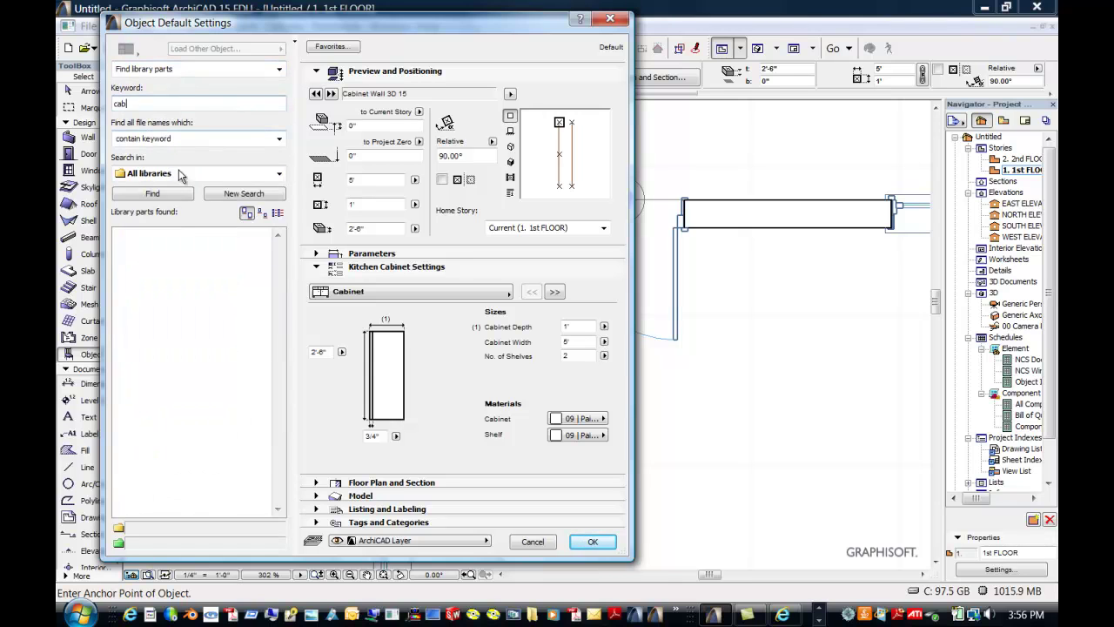
{"action": "left_click", "coordinate": [167, 199]}
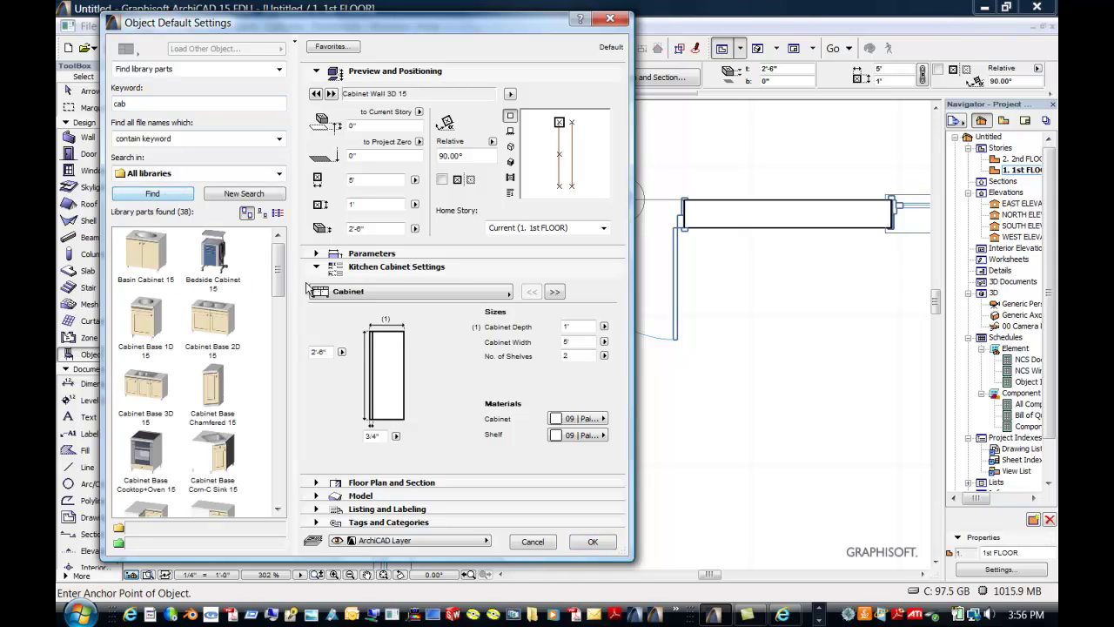
{"action": "left_click_drag", "start_coordinate": [281, 272], "coordinate": [280, 293]}
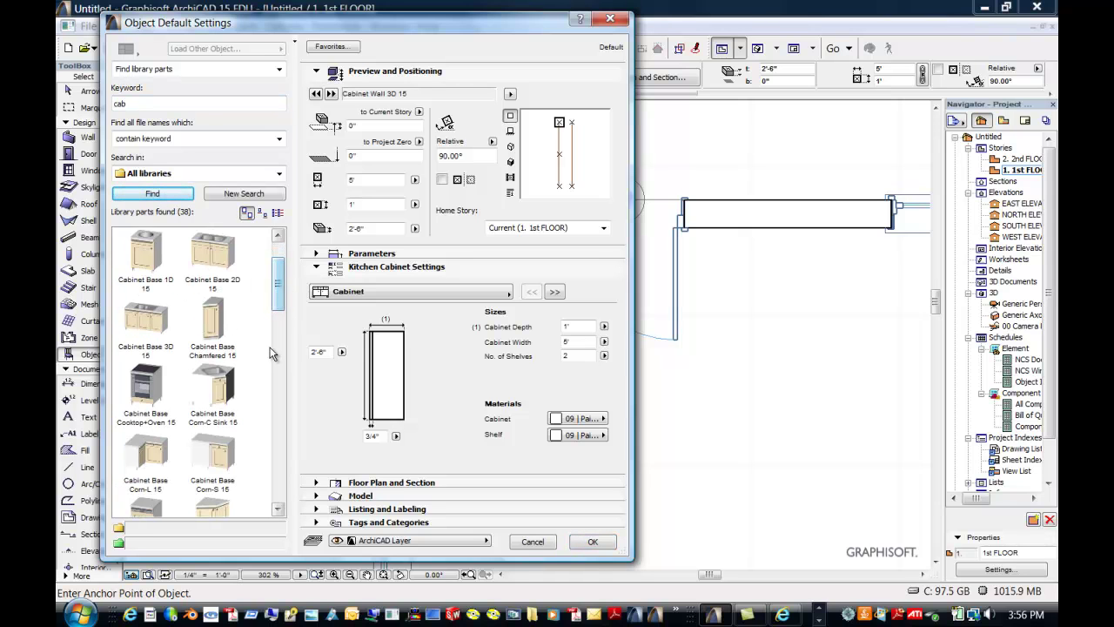
{"action": "left_click", "coordinate": [228, 391]}
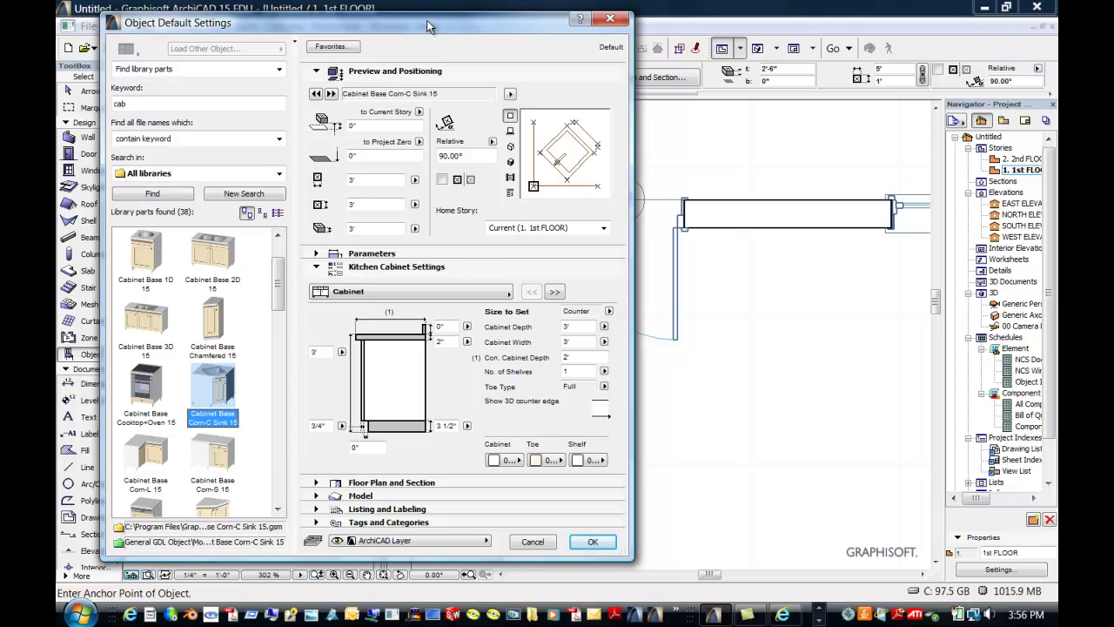
Step: Rotate the corner sink cabinet to 0.00° and place it in the inside wall corner beside door 02
{"action": "left_click_drag", "start_coordinate": [426, 26], "coordinate": [338, 365]}
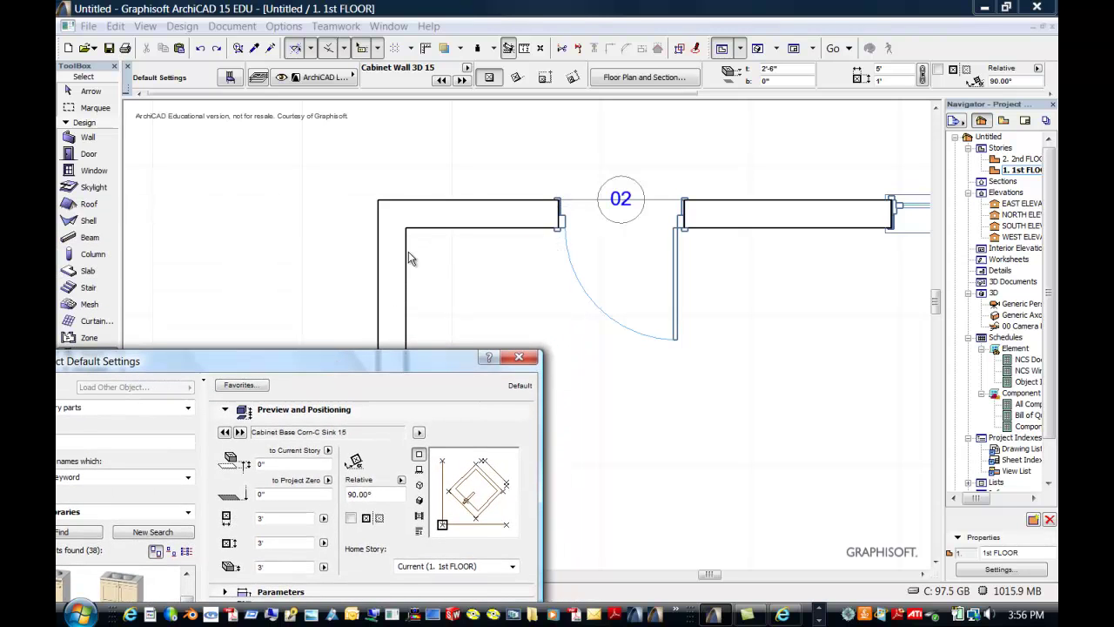
{"action": "mouse_move", "coordinate": [344, 359]}
{"action": "left_mouse_down"}
{"action": "mouse_move", "coordinate": [464, 169]}
{"action": "mouse_move", "coordinate": [274, 188]}
{"action": "left_mouse_up"}
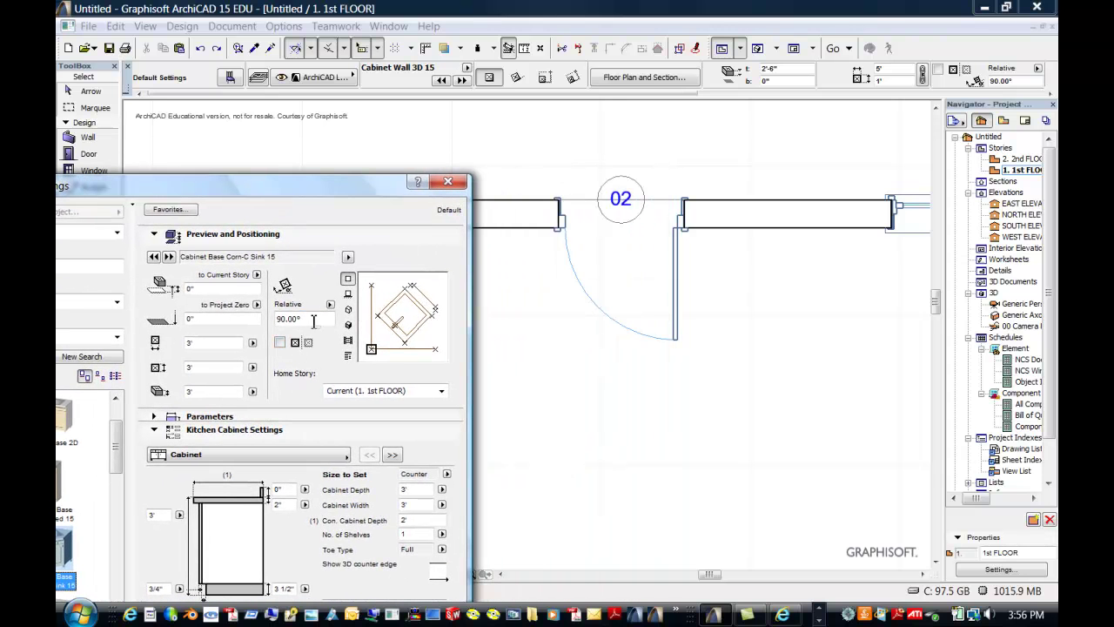
{"action": "left_click_drag", "start_coordinate": [364, 184], "coordinate": [275, 161]}
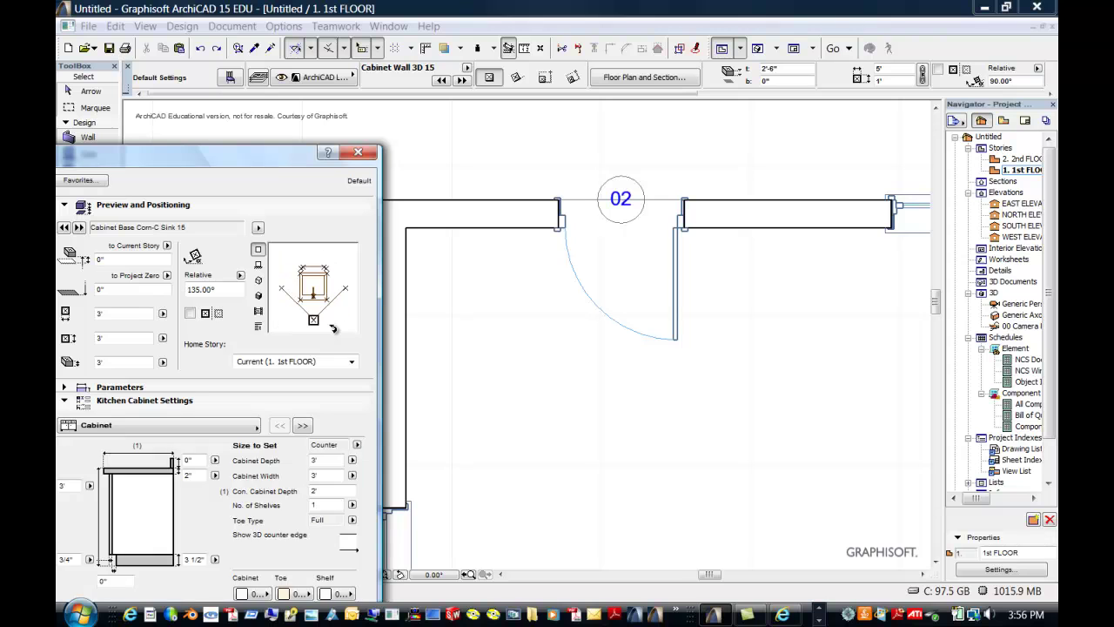
{"action": "left_click", "coordinate": [333, 328]}
{"action": "left_click", "coordinate": [320, 328]}
{"action": "left_click", "coordinate": [339, 324]}
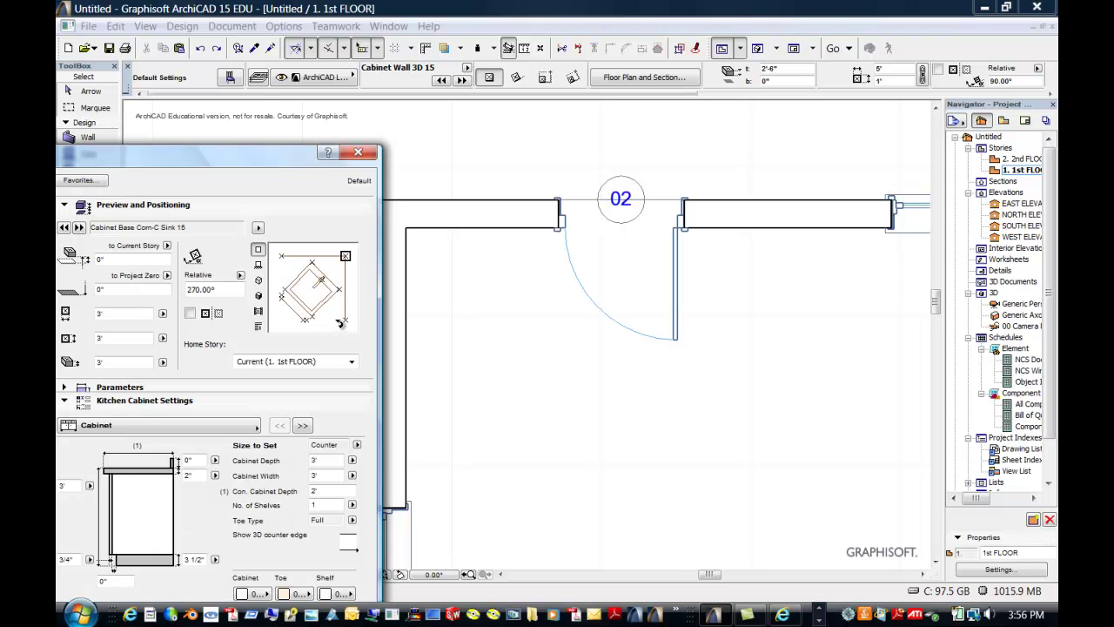
{"action": "left_click", "coordinate": [327, 327]}
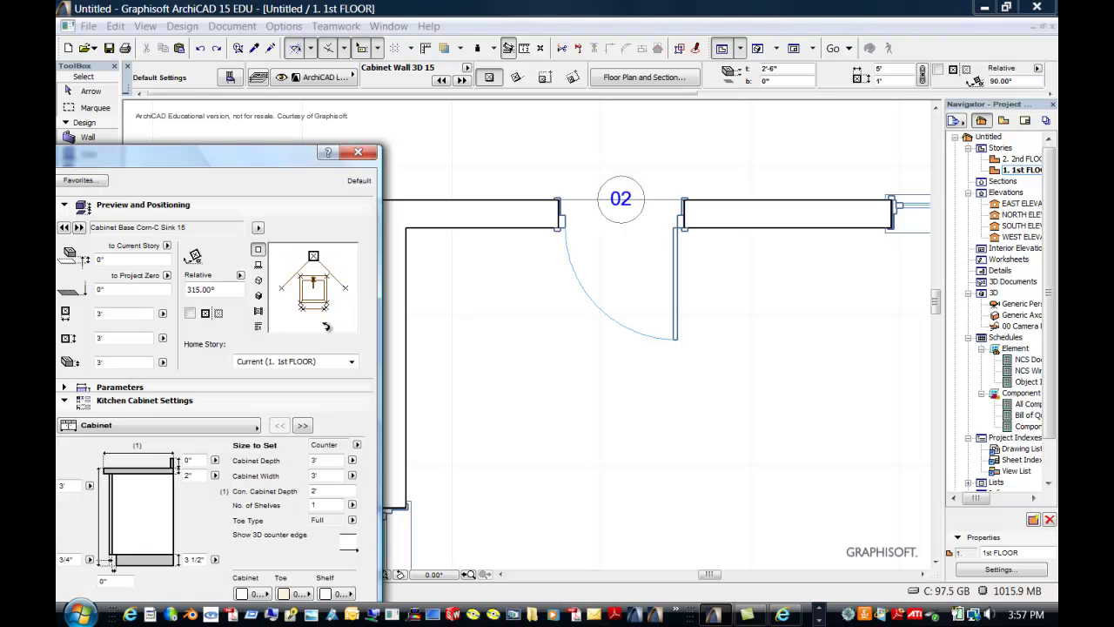
{"action": "left_click", "coordinate": [327, 325]}
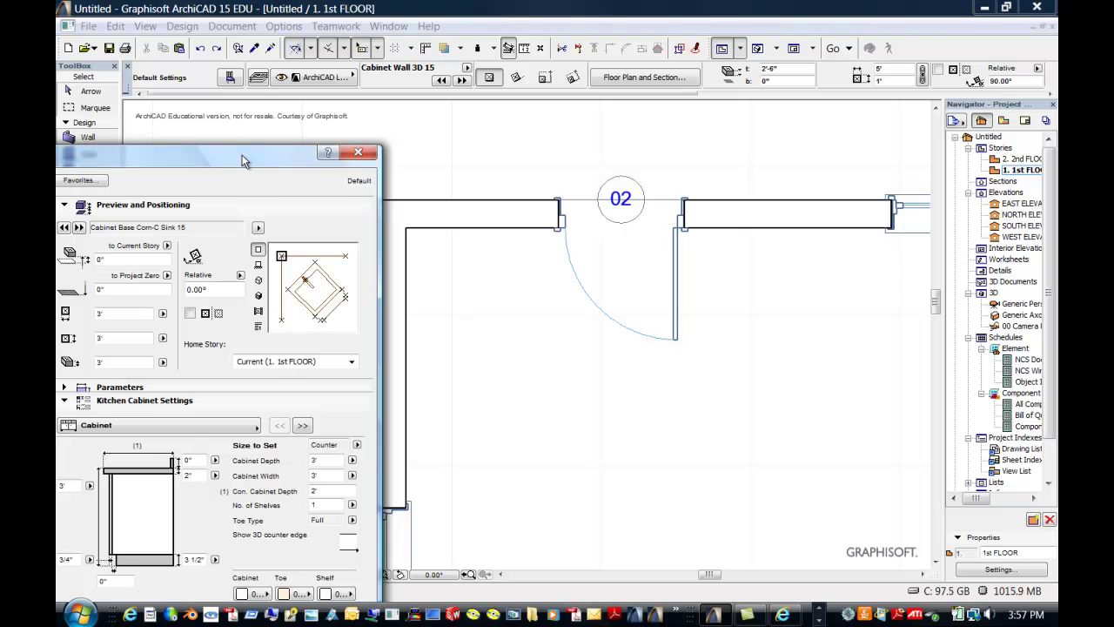
{"action": "left_click_drag", "start_coordinate": [243, 163], "coordinate": [253, 28]}
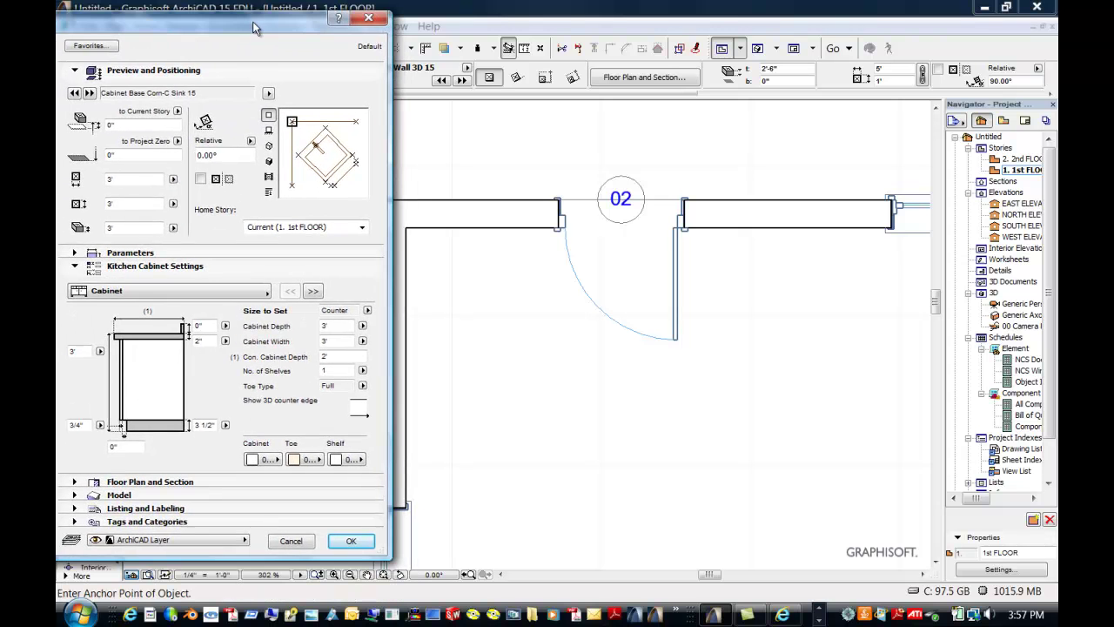
{"action": "left_click", "coordinate": [350, 541]}
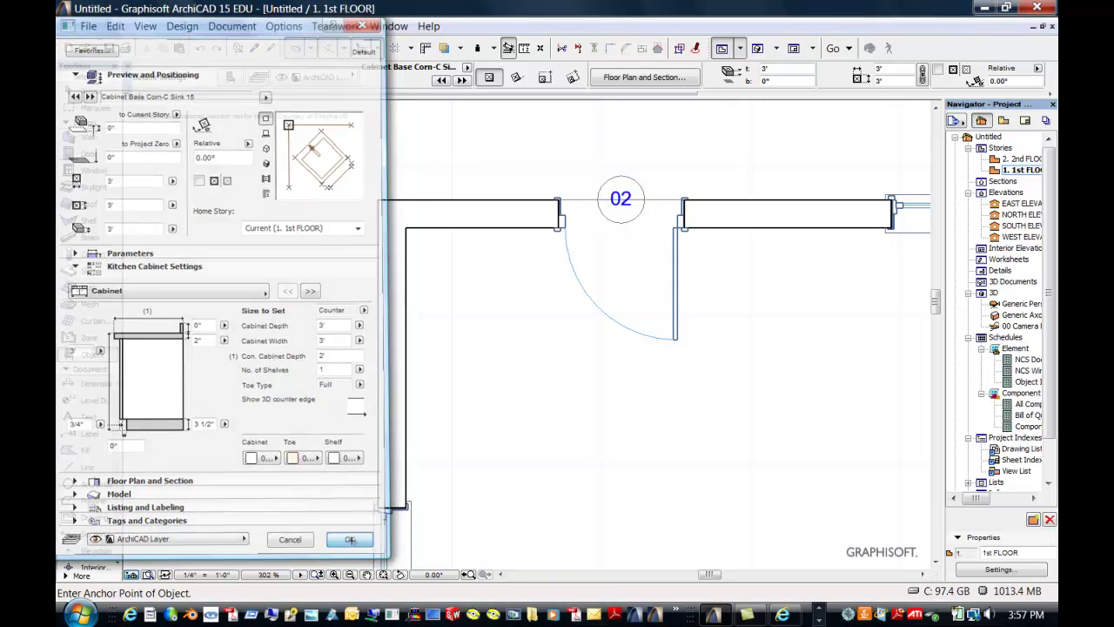
{"action": "left_click", "coordinate": [409, 227]}
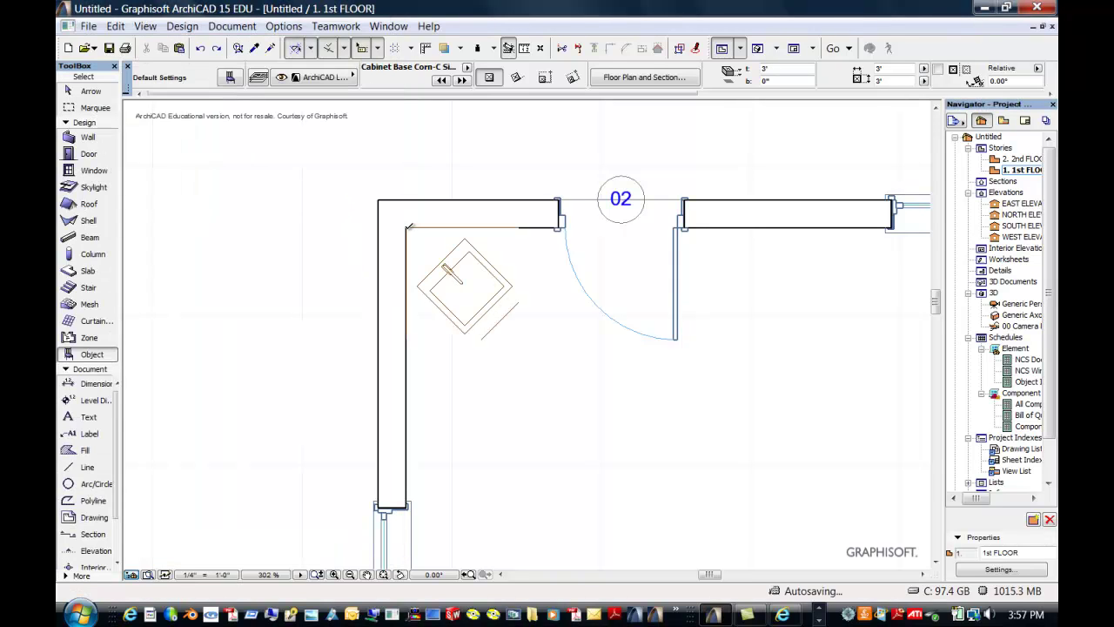
Step: Examine the placed corner sink cabinet in the Generic Perspective 3D view, orbiting slightly around it
{"action": "double_click", "coordinate": [1023, 310]}
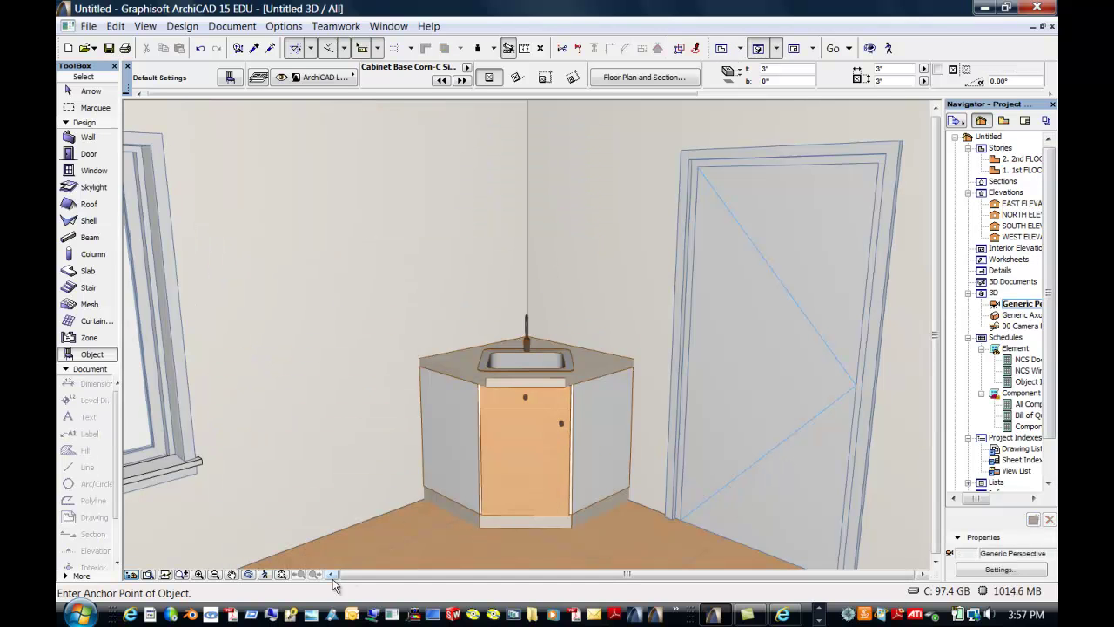
{"action": "left_click", "coordinate": [249, 574]}
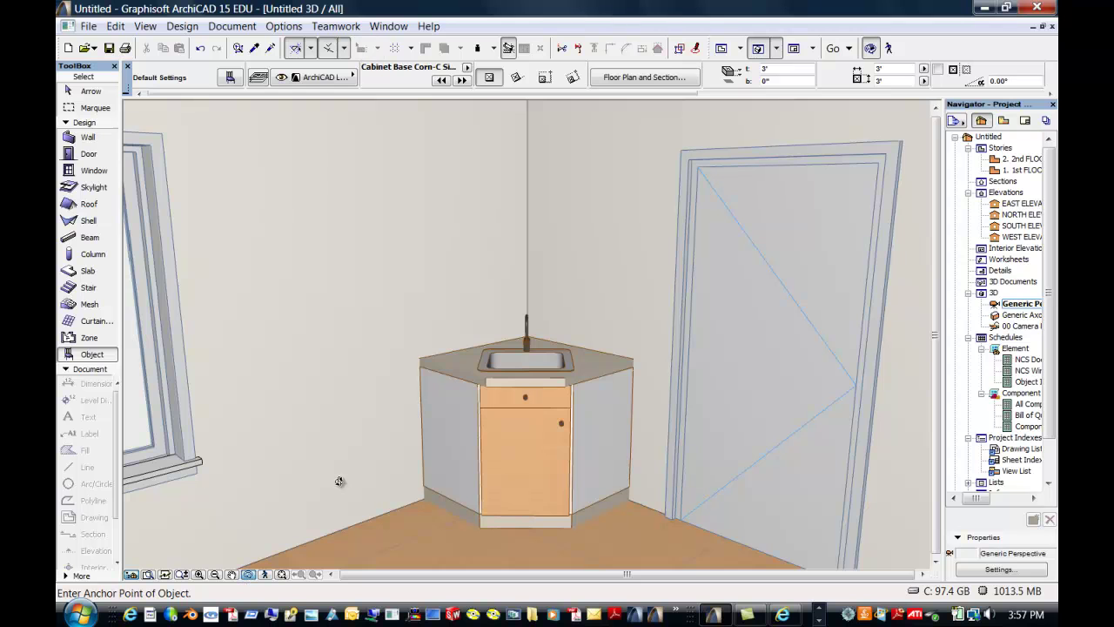
{"action": "left_click_drag", "start_coordinate": [345, 498], "coordinate": [389, 496]}
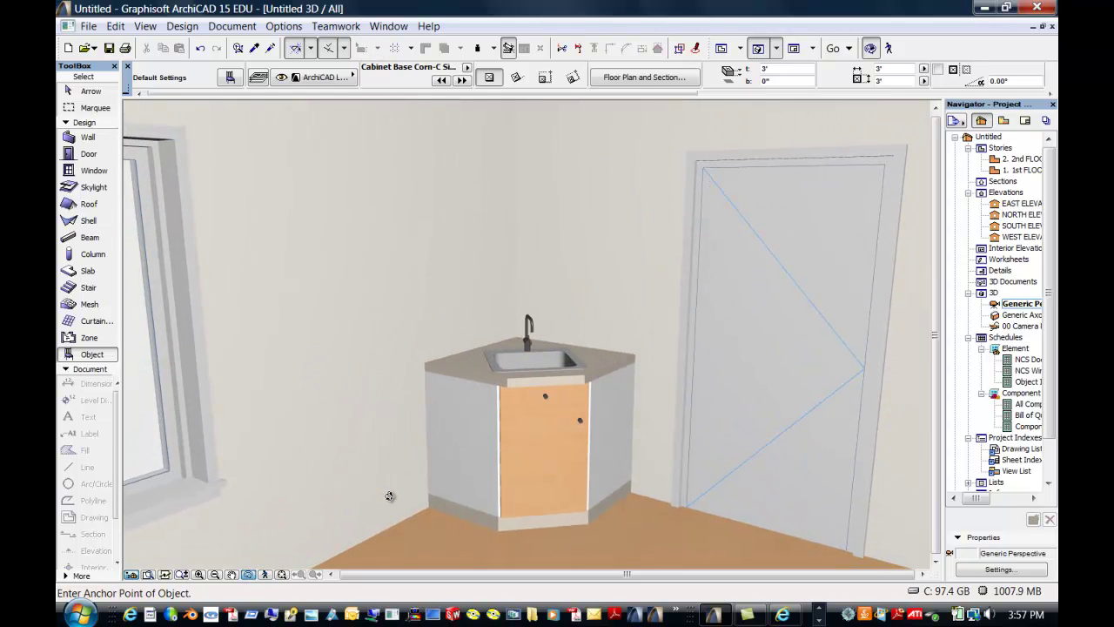
Step: Return to the 1st FLOOR plan and choose Cabinet Base Dishwasher 15 from the casework library as the default object
{"action": "double_click", "coordinate": [998, 171]}
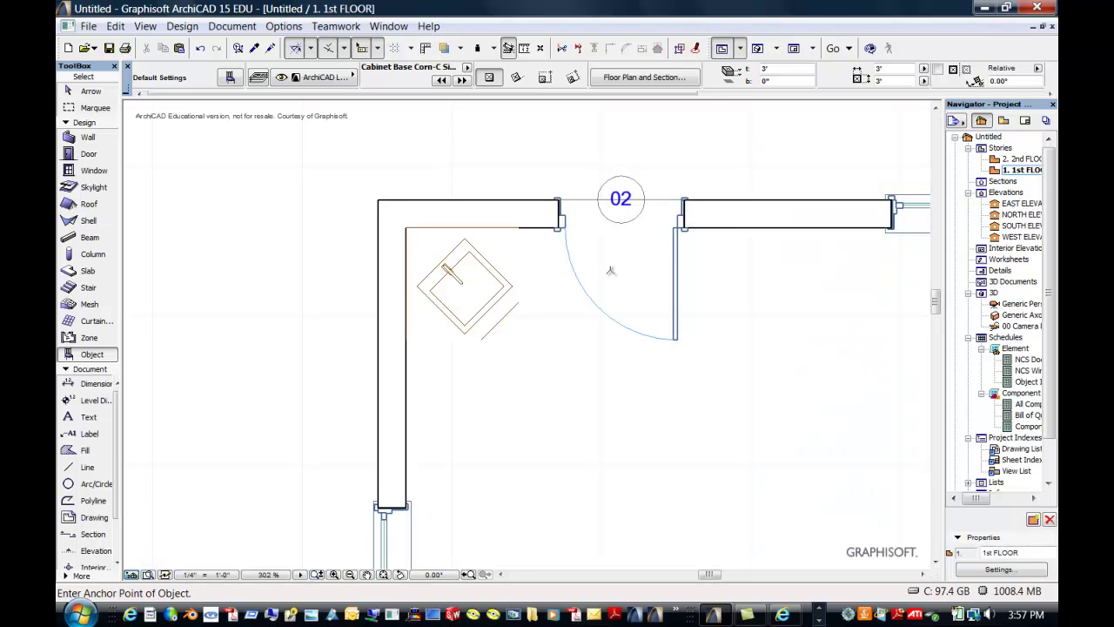
{"action": "double_click", "coordinate": [77, 357]}
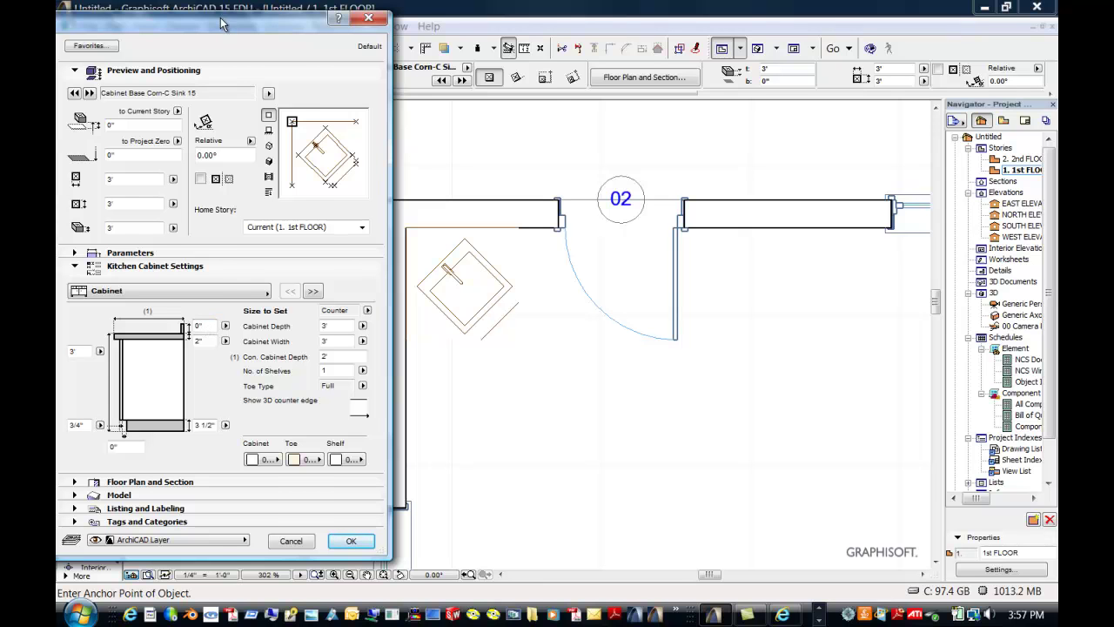
{"action": "left_click_drag", "start_coordinate": [224, 22], "coordinate": [393, 4]}
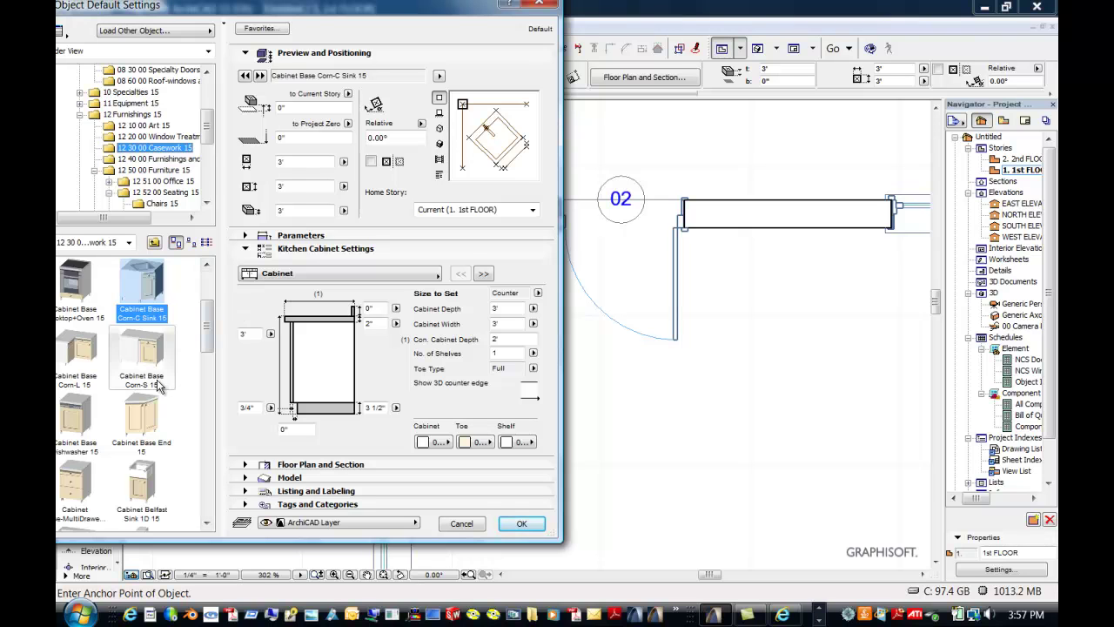
{"action": "left_click", "coordinate": [76, 422]}
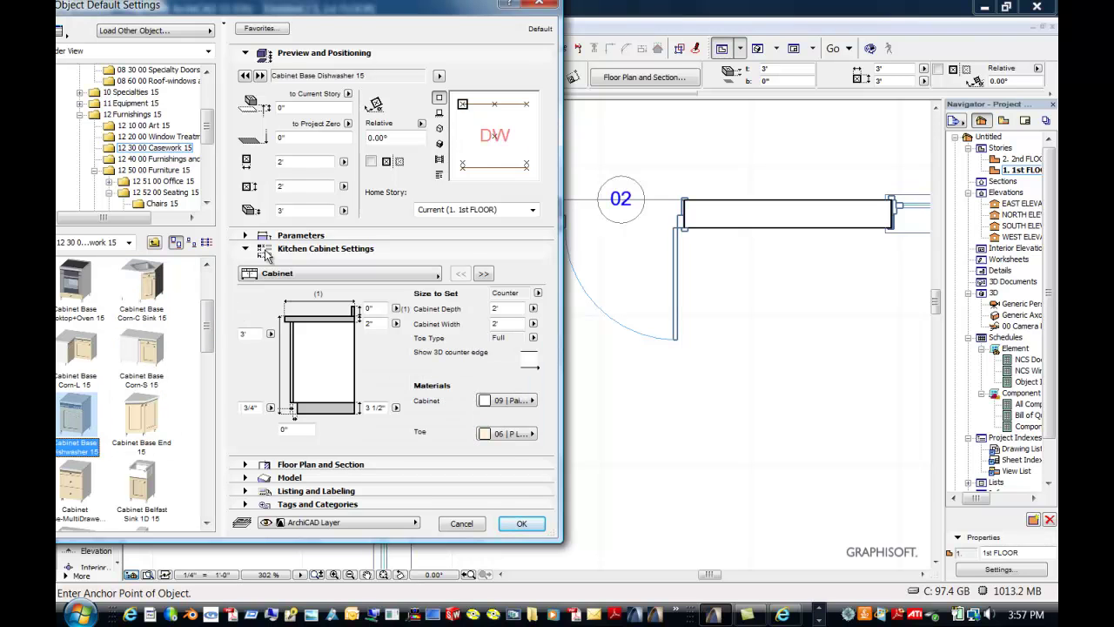
Step: Place the dishwasher cabinet at 90.00°, anchored by its upper-left corner, against the wall below the corner sink, and show it in Generic Perspective
{"action": "left_click_drag", "start_coordinate": [356, 11], "coordinate": [138, 148]}
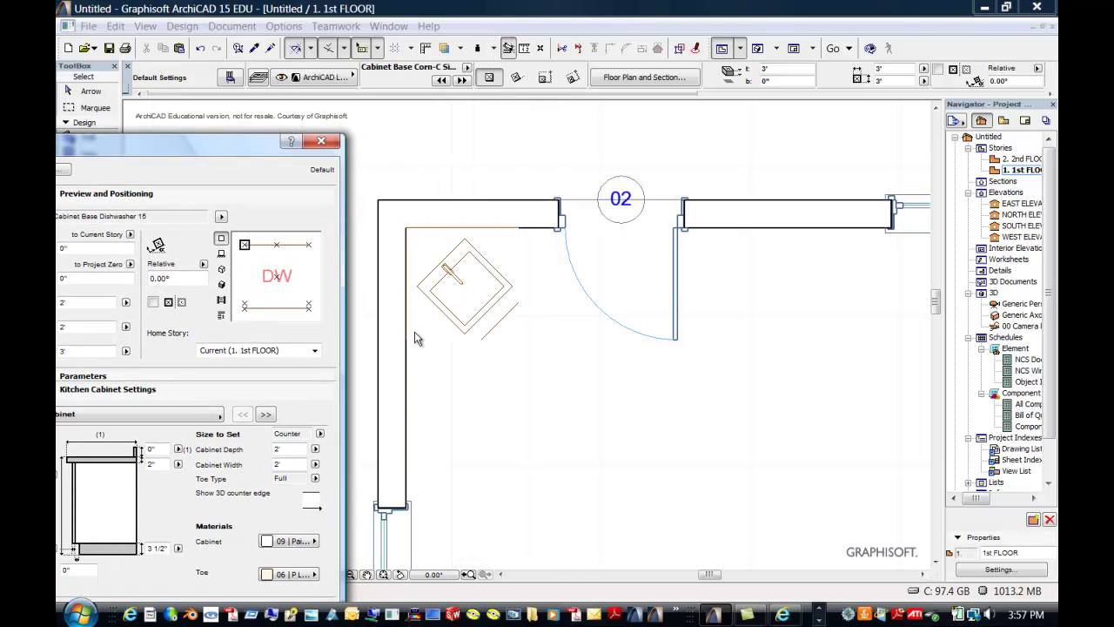
{"action": "mouse_move", "coordinate": [269, 316]}
{"action": "left_mouse_down"}
{"action": "mouse_move", "coordinate": [298, 319]}
{"action": "mouse_move", "coordinate": [309, 307]}
{"action": "mouse_move", "coordinate": [287, 310]}
{"action": "left_mouse_up"}
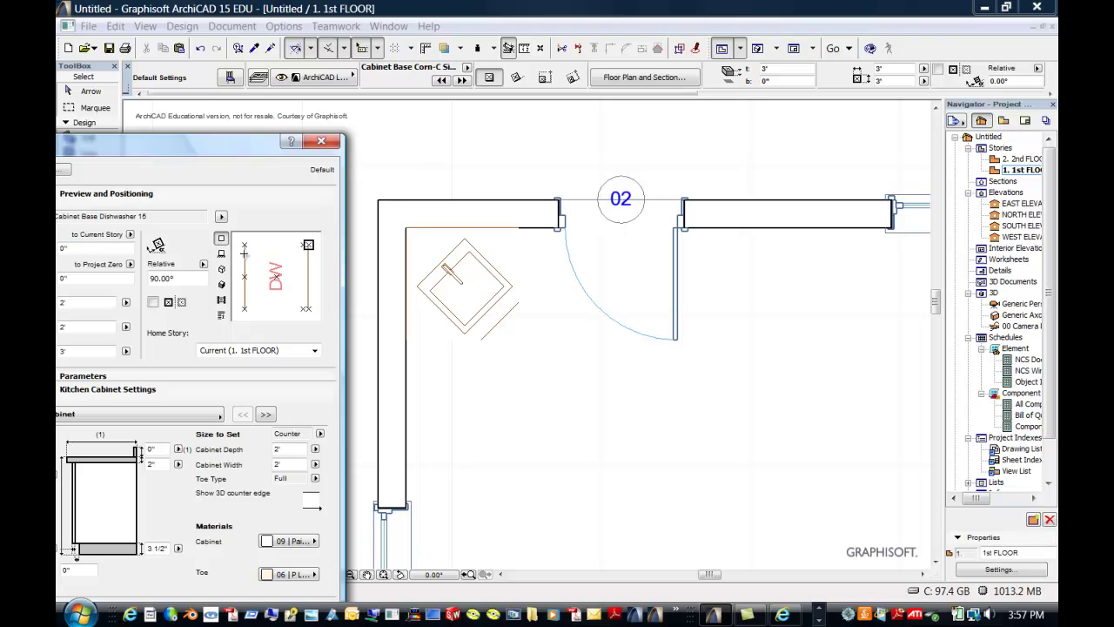
{"action": "left_click", "coordinate": [244, 243]}
{"action": "left_click_drag", "start_coordinate": [241, 146], "coordinate": [221, 12]}
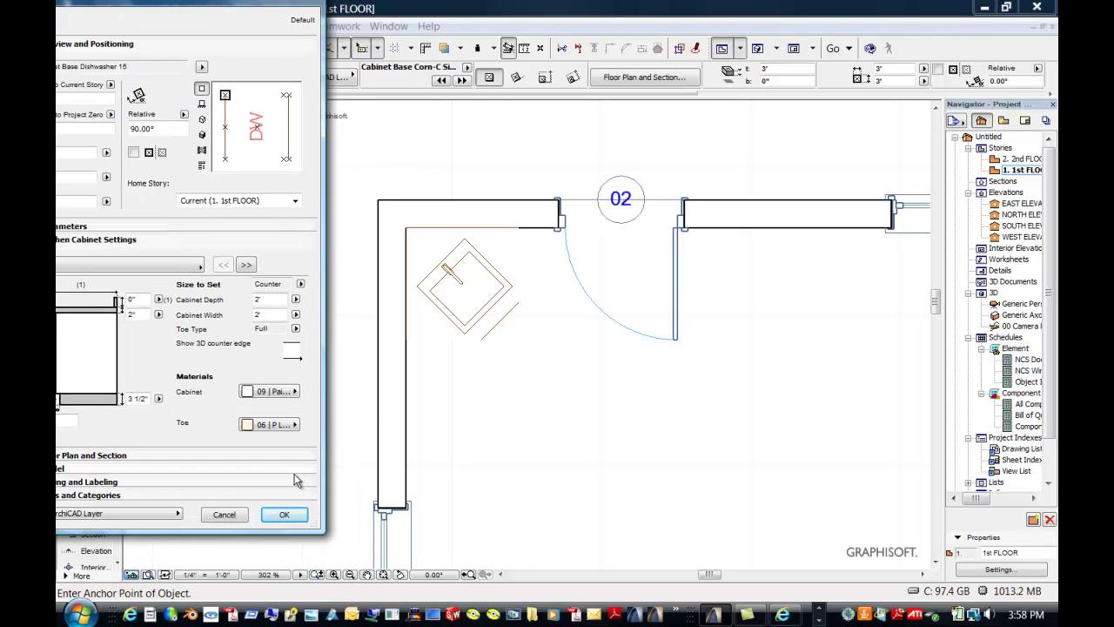
{"action": "left_click", "coordinate": [284, 515]}
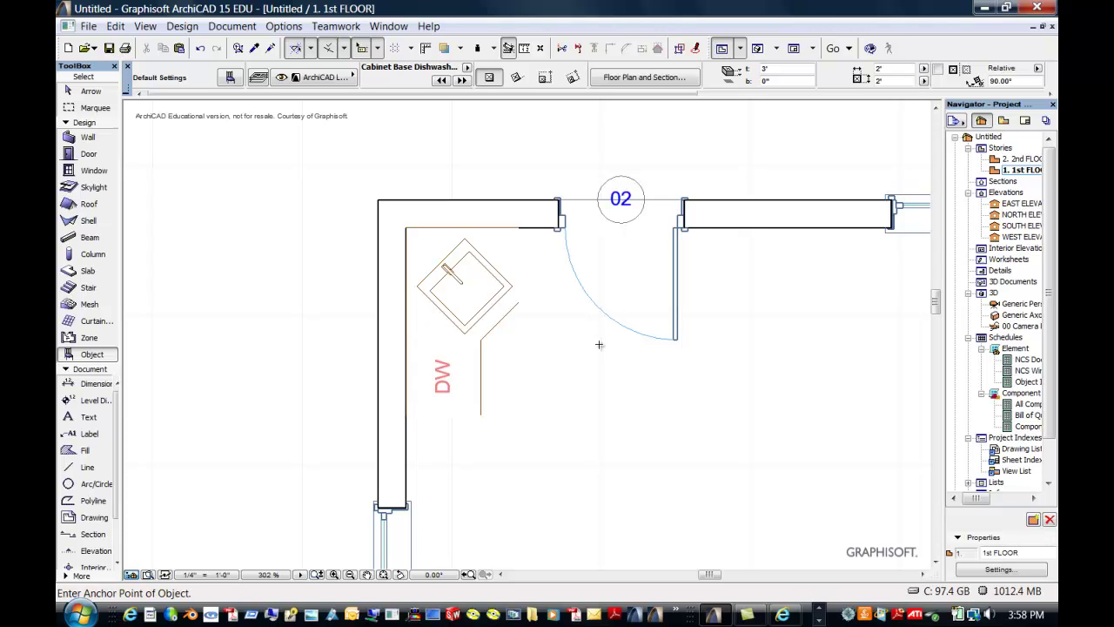
{"action": "double_click", "coordinate": [1014, 305]}
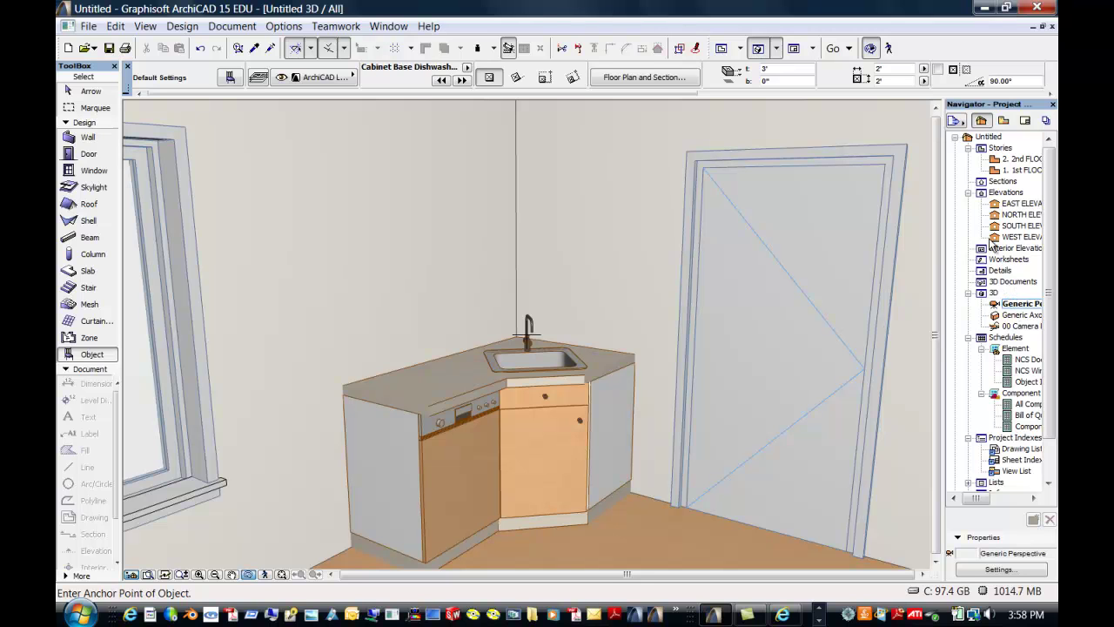
Step: Return to the 1st FLOOR plan and choose Cabinet Base-MultiDrawer 15 from the casework library as the default object
{"action": "double_click", "coordinate": [994, 171]}
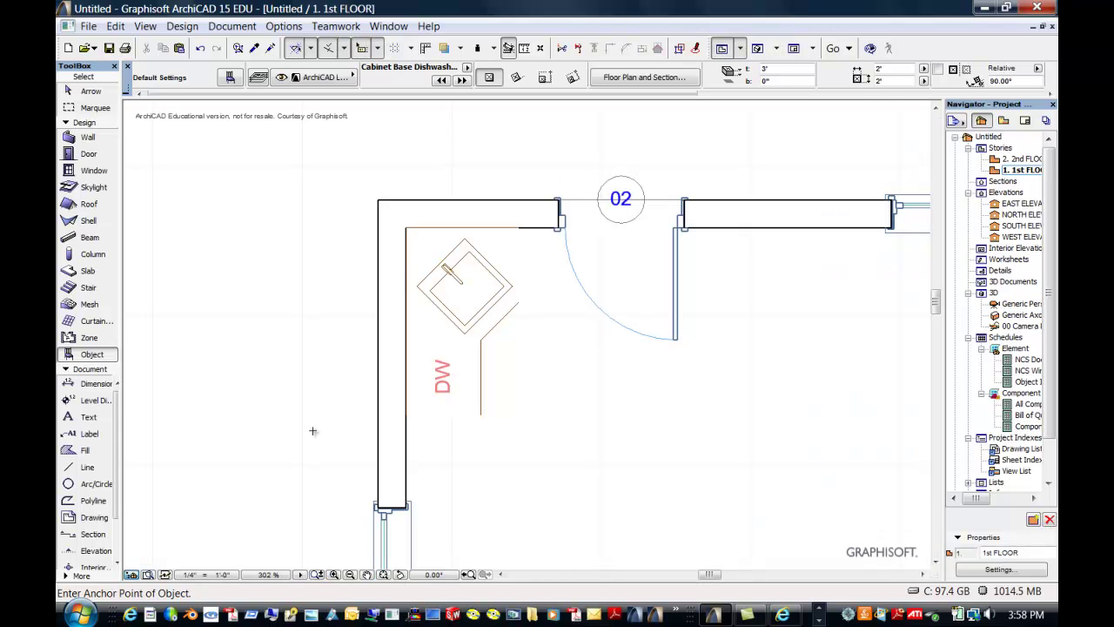
{"action": "double_click", "coordinate": [81, 354]}
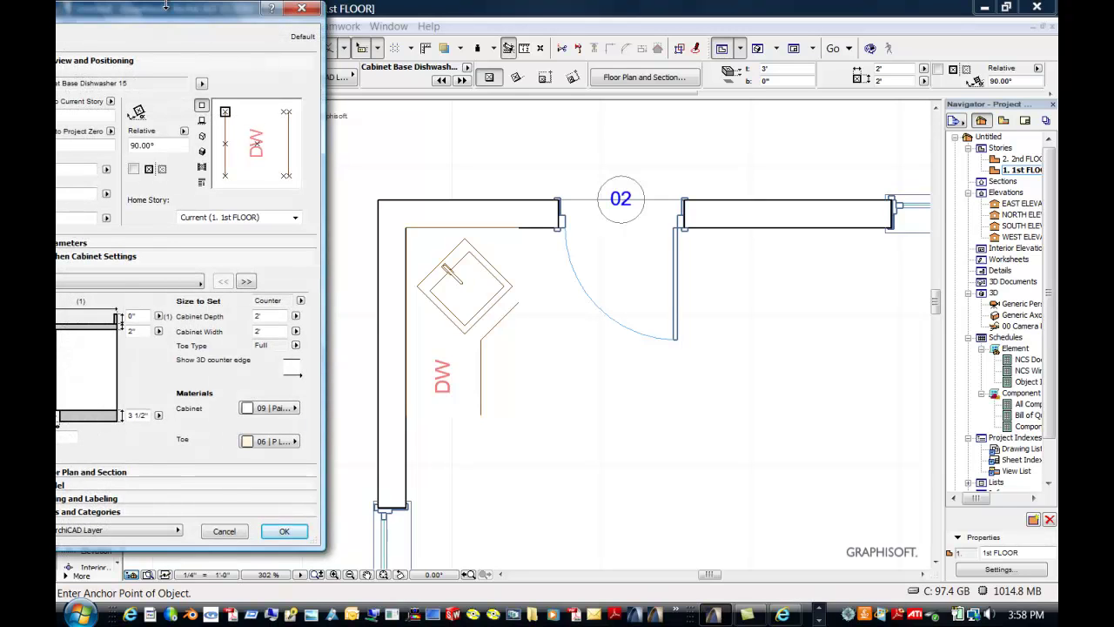
{"action": "left_click_drag", "start_coordinate": [168, 15], "coordinate": [414, 5]}
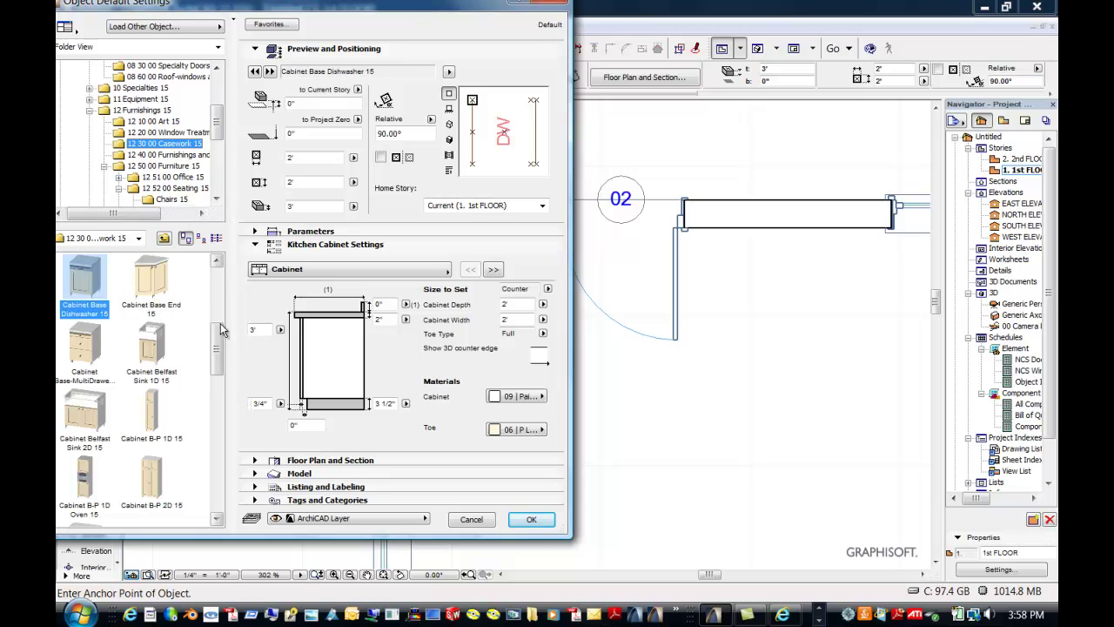
{"action": "left_click_drag", "start_coordinate": [221, 342], "coordinate": [213, 446]}
{"action": "left_click_drag", "start_coordinate": [242, 10], "coordinate": [288, 6]}
{"action": "left_click_drag", "start_coordinate": [264, 475], "coordinate": [266, 364]}
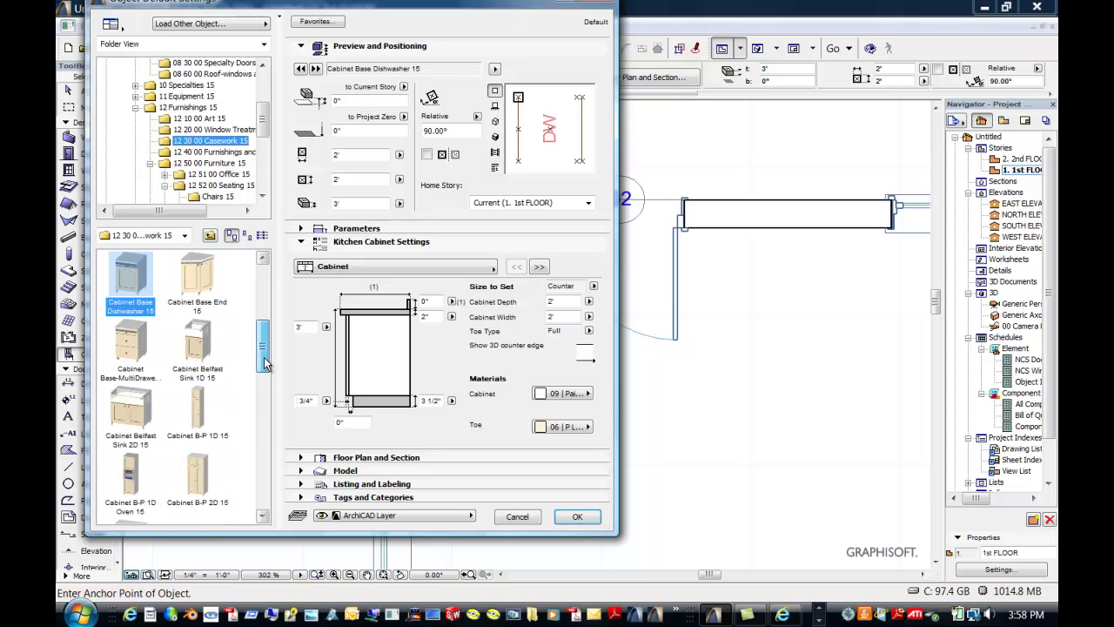
{"action": "left_click", "coordinate": [129, 352]}
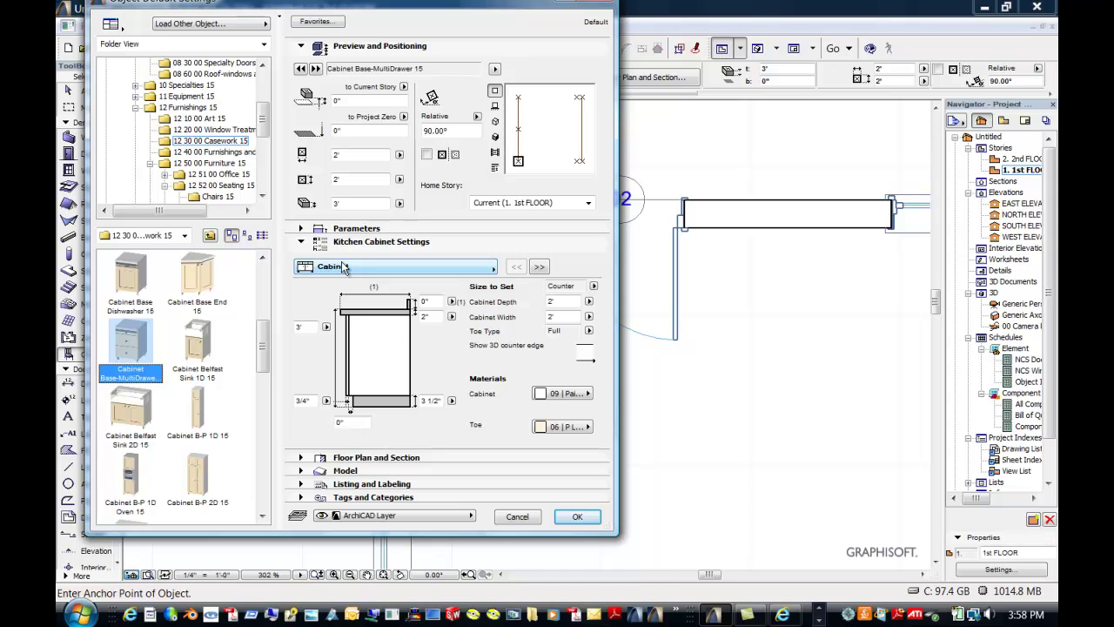
Step: Place the drawer cabinet at 90.00°, anchored by its upper-left corner, against the wall below the dishwasher, and show it in Generic Perspective
{"action": "left_click_drag", "start_coordinate": [330, 5], "coordinate": [105, 46]}
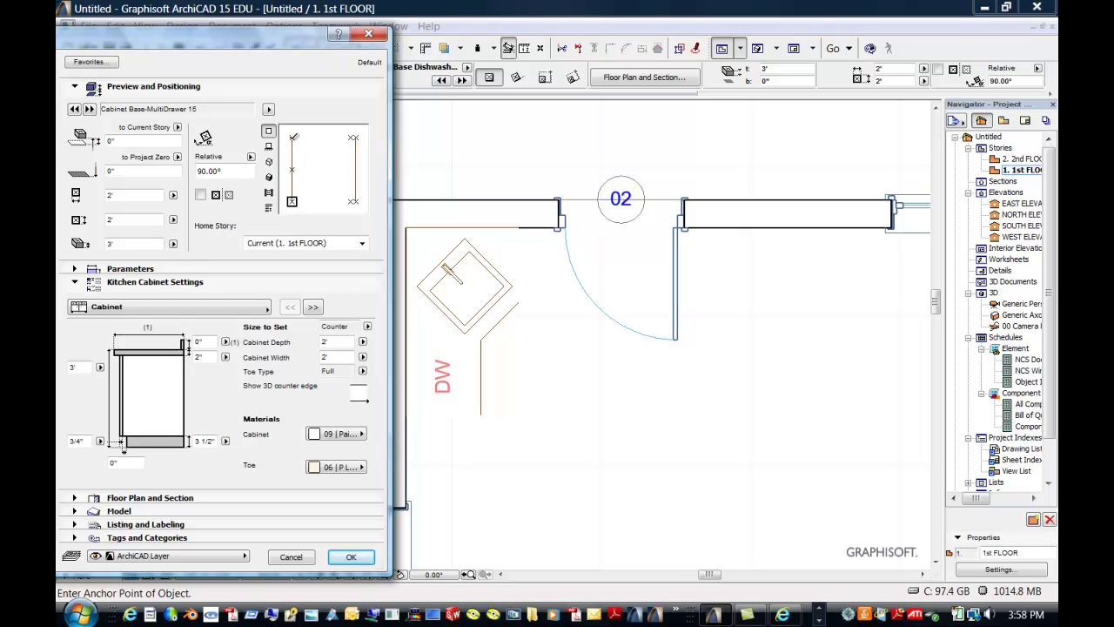
{"action": "left_click", "coordinate": [351, 556]}
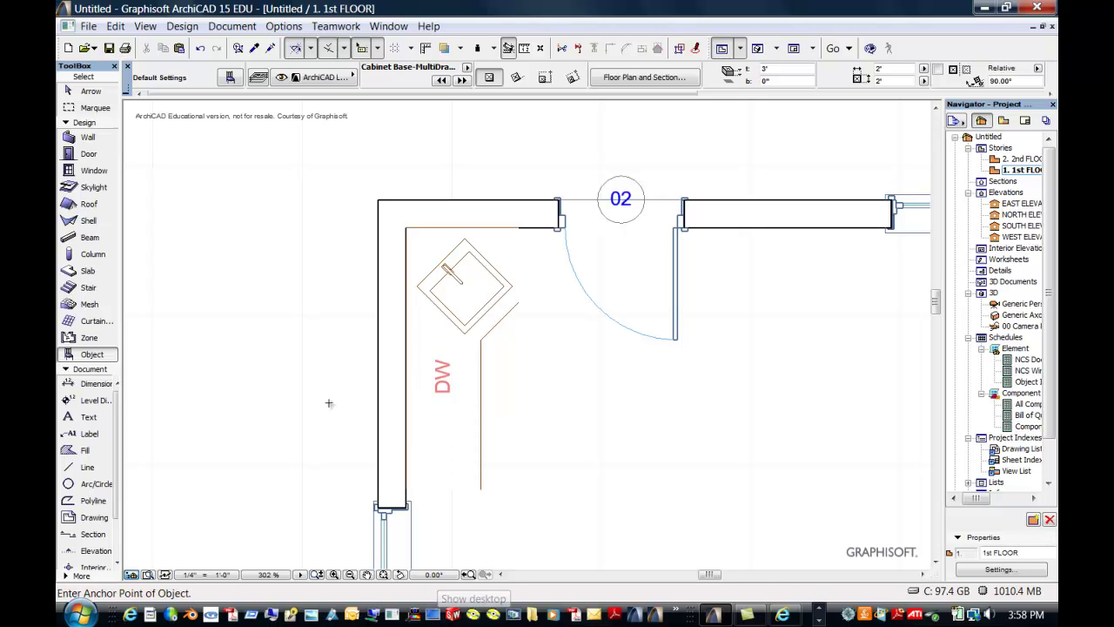
{"action": "double_click", "coordinate": [1026, 306]}
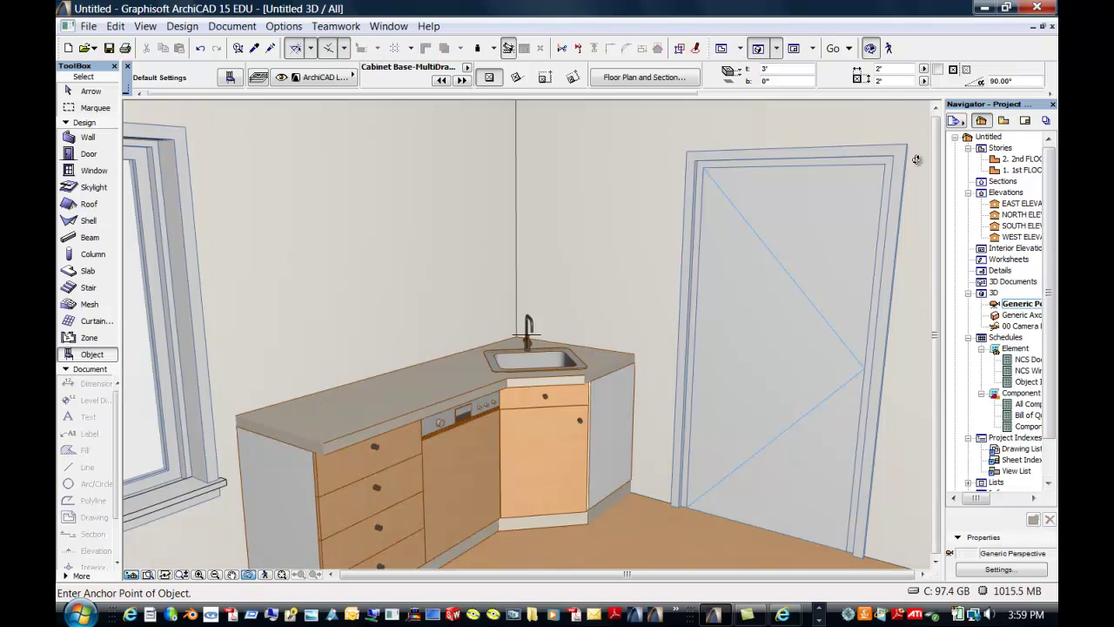
Step: Return to the 1st FLOOR plan and choose the wall-mounted corner cabinet Cabinet Wall Corn-C 15 as the default object
{"action": "left_click", "coordinate": [993, 172]}
{"action": "double_click", "coordinate": [993, 172]}
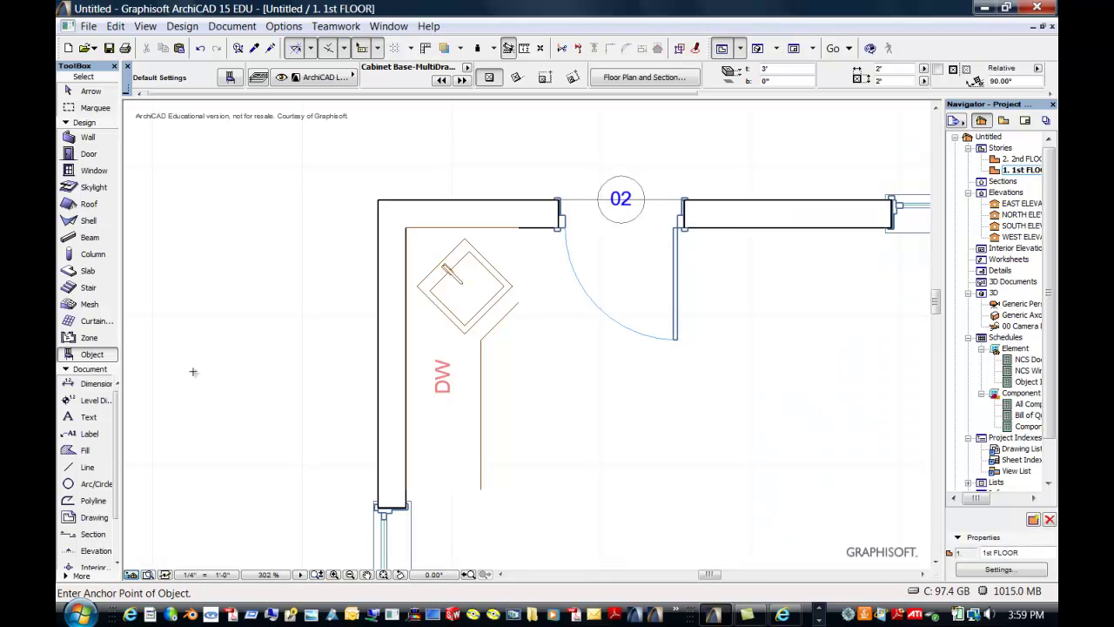
{"action": "double_click", "coordinate": [92, 355]}
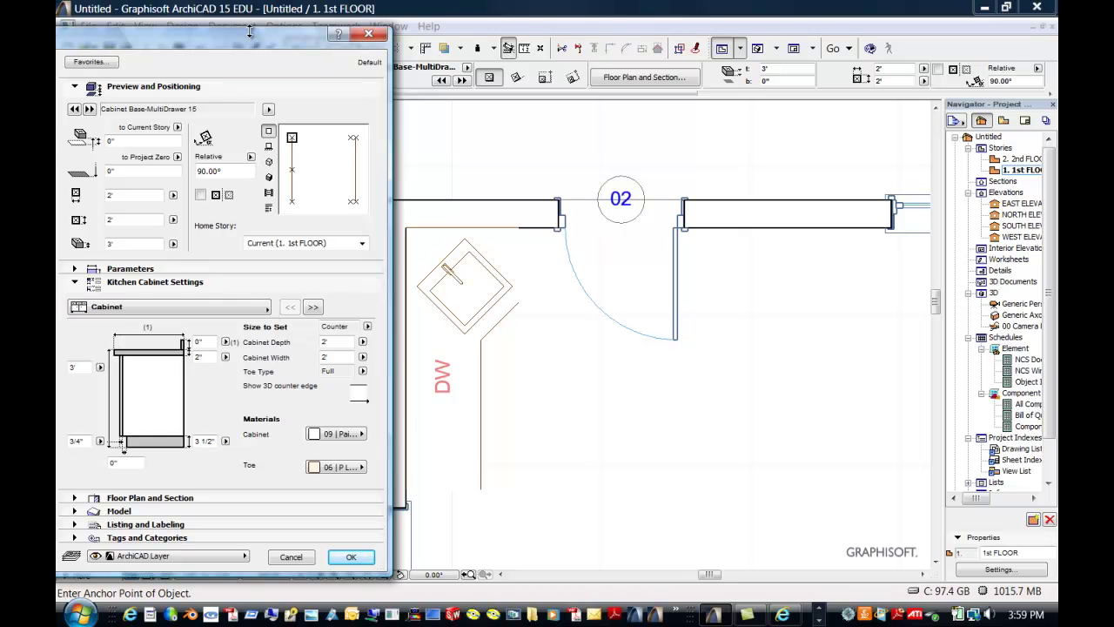
{"action": "left_click_drag", "start_coordinate": [256, 40], "coordinate": [983, 5]}
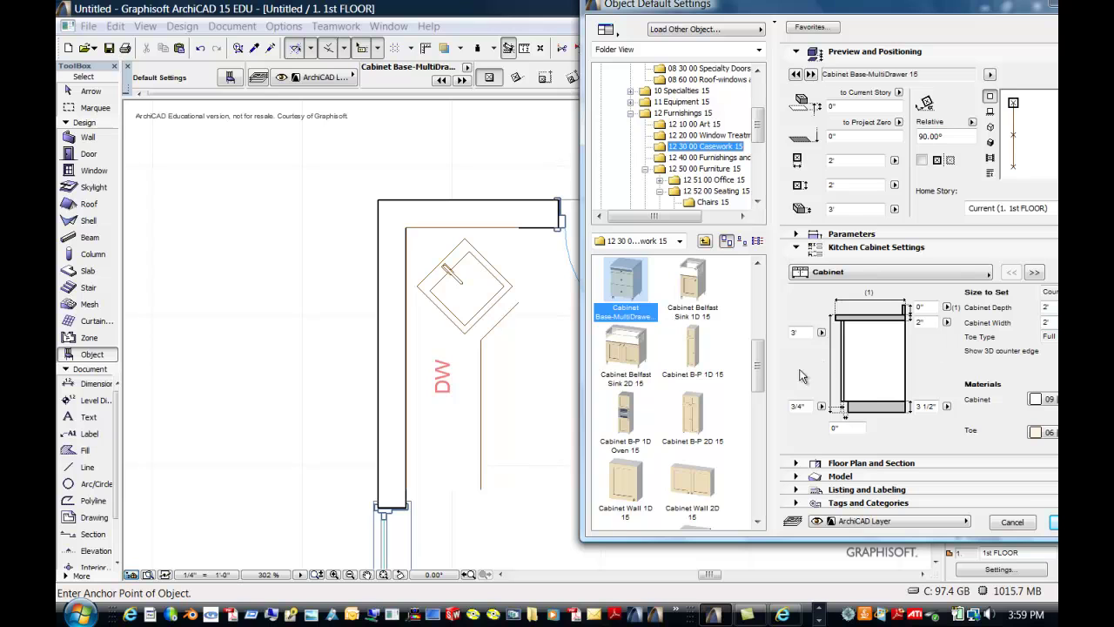
{"action": "left_click_drag", "start_coordinate": [761, 370], "coordinate": [762, 403]}
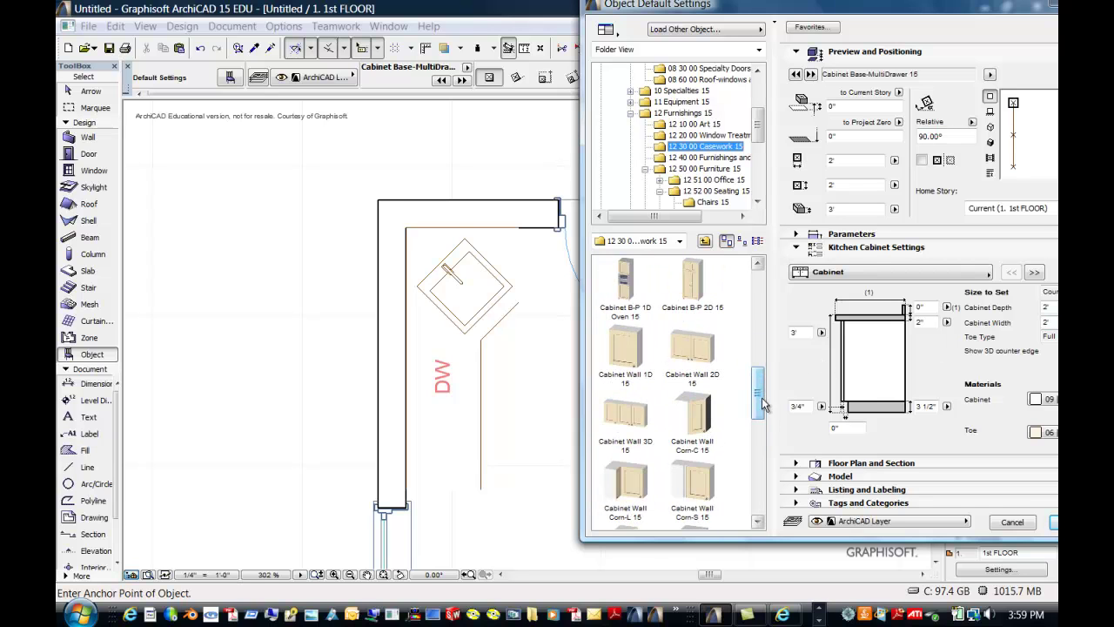
{"action": "left_click", "coordinate": [696, 416]}
{"action": "left_click_drag", "start_coordinate": [842, 7], "coordinate": [680, 7]}
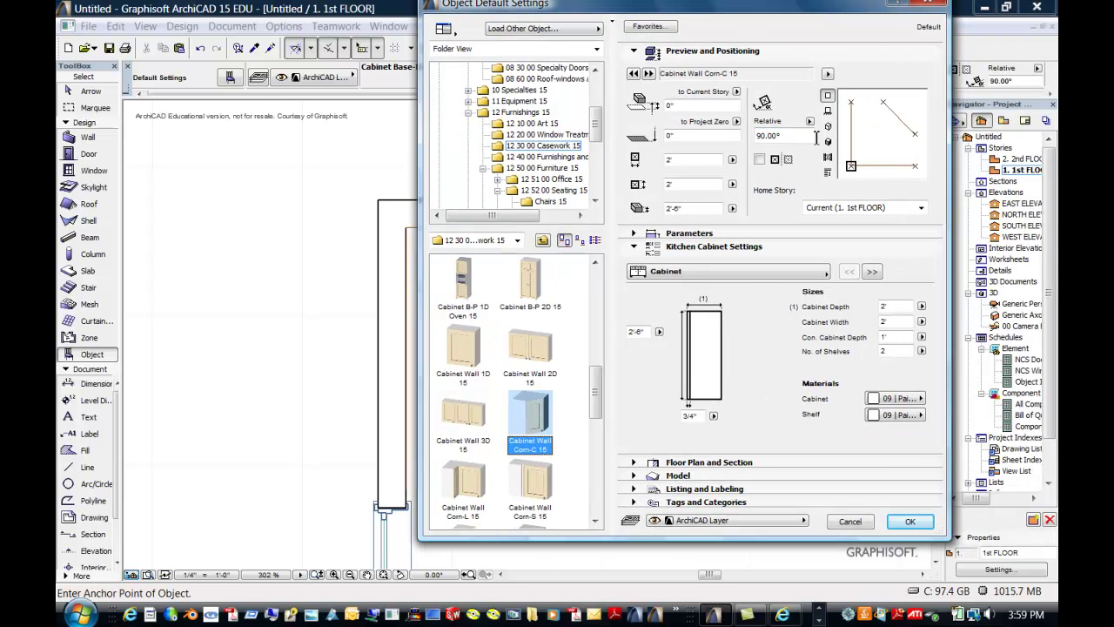
Step: Set the corner wall cabinet's rotation to 0.00° and place a copy on the outer side of the wall right of door 02
{"action": "left_click", "coordinate": [787, 137]}
{"action": "type", "text": "0"}
{"action": "key", "text": "Return"}
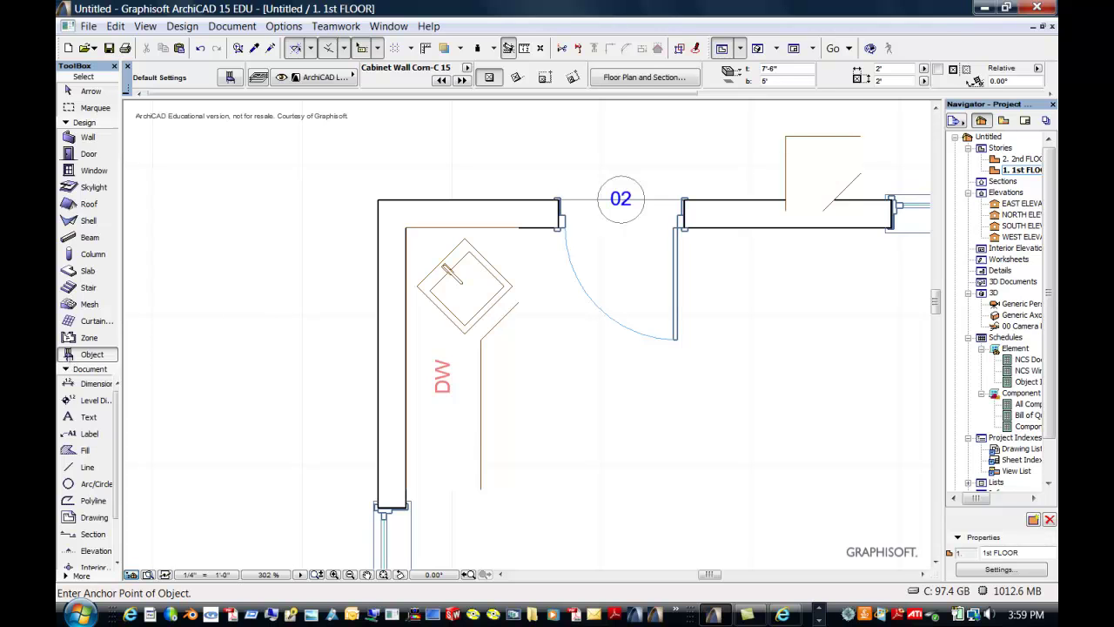
Step: Place Cabinet Wall Corn-C 15 in the inside wall corner above the sink and show it in Generic Perspective
{"action": "double_click", "coordinate": [92, 354]}
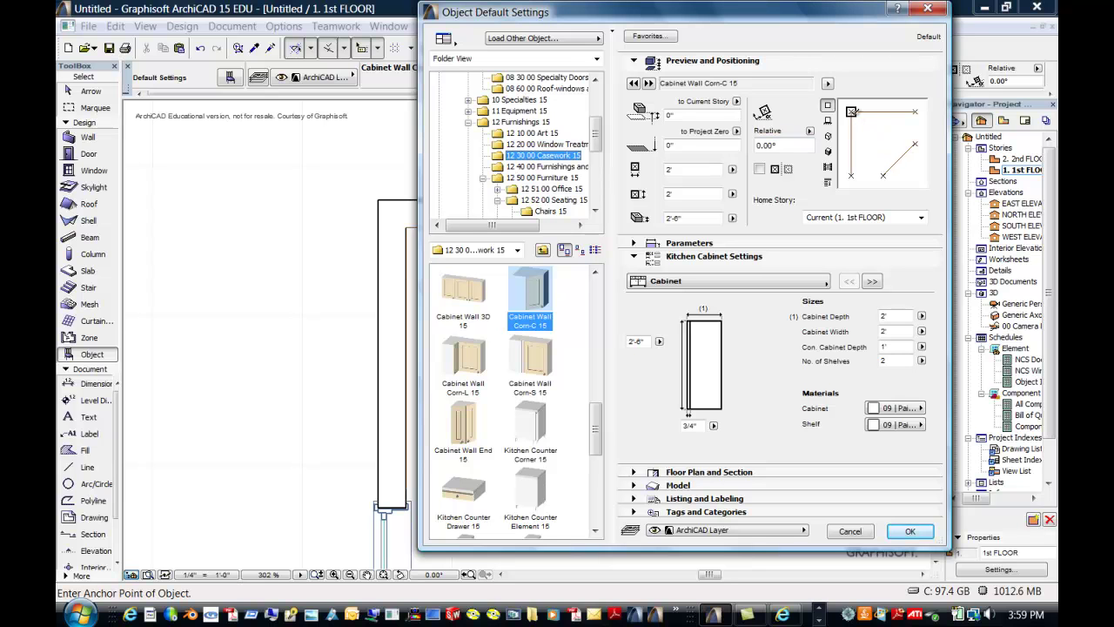
{"action": "left_click_drag", "start_coordinate": [786, 12], "coordinate": [901, 2]}
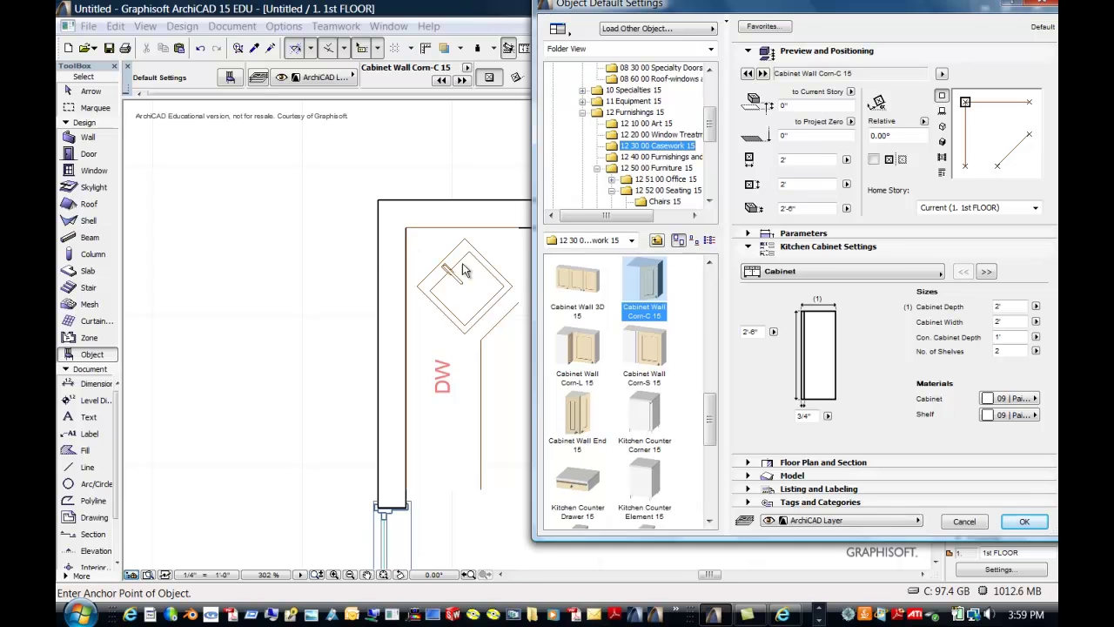
{"action": "left_click", "coordinate": [1025, 521]}
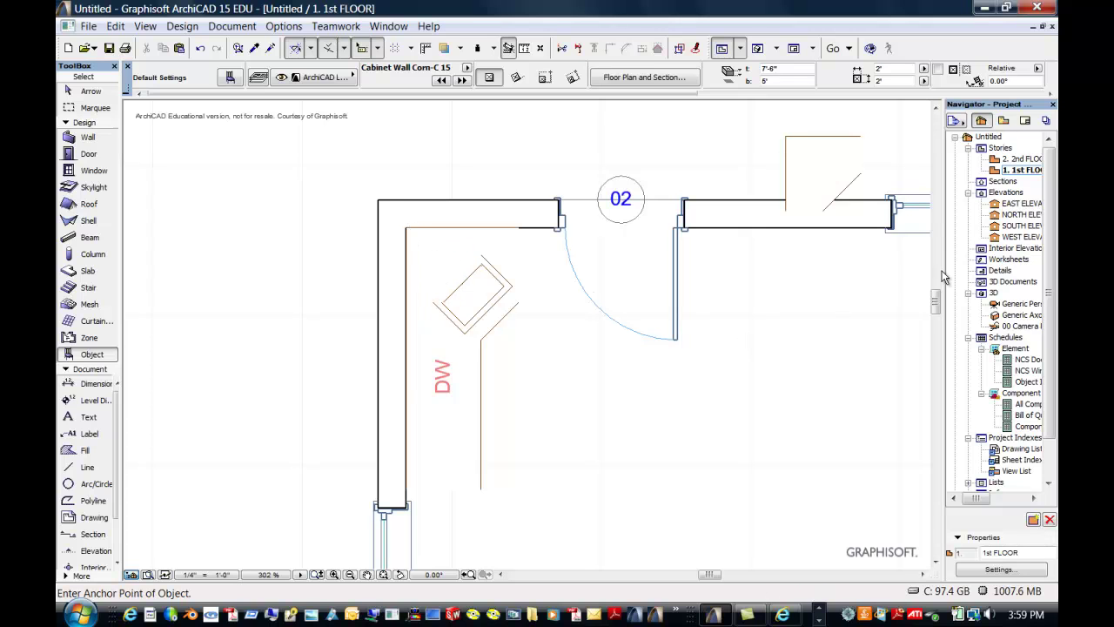
{"action": "left_click", "coordinate": [1030, 306]}
{"action": "double_click", "coordinate": [1031, 311]}
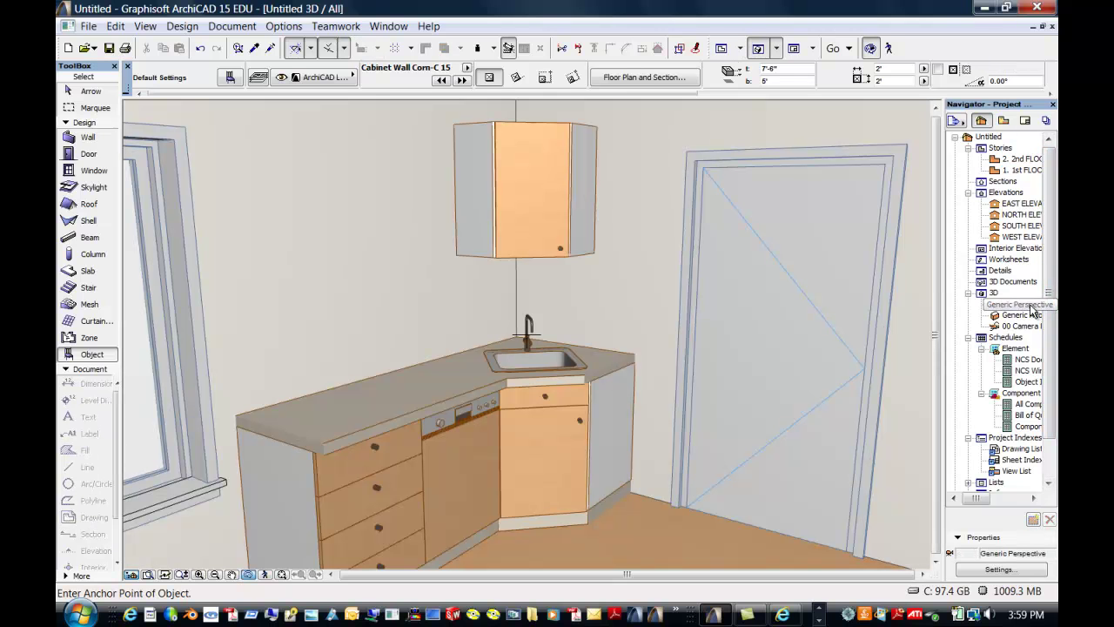
Step: Return to the 1st FLOOR plan and delete the stray corner wall cabinet outside the wall right of door 02
{"action": "double_click", "coordinate": [998, 171]}
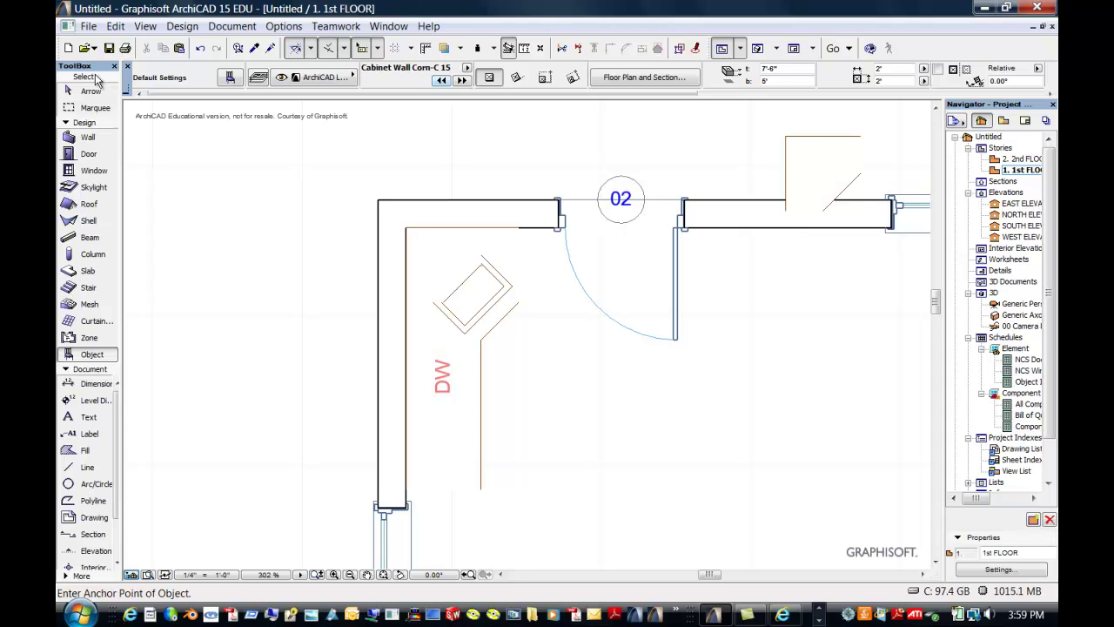
{"action": "left_click", "coordinate": [89, 91]}
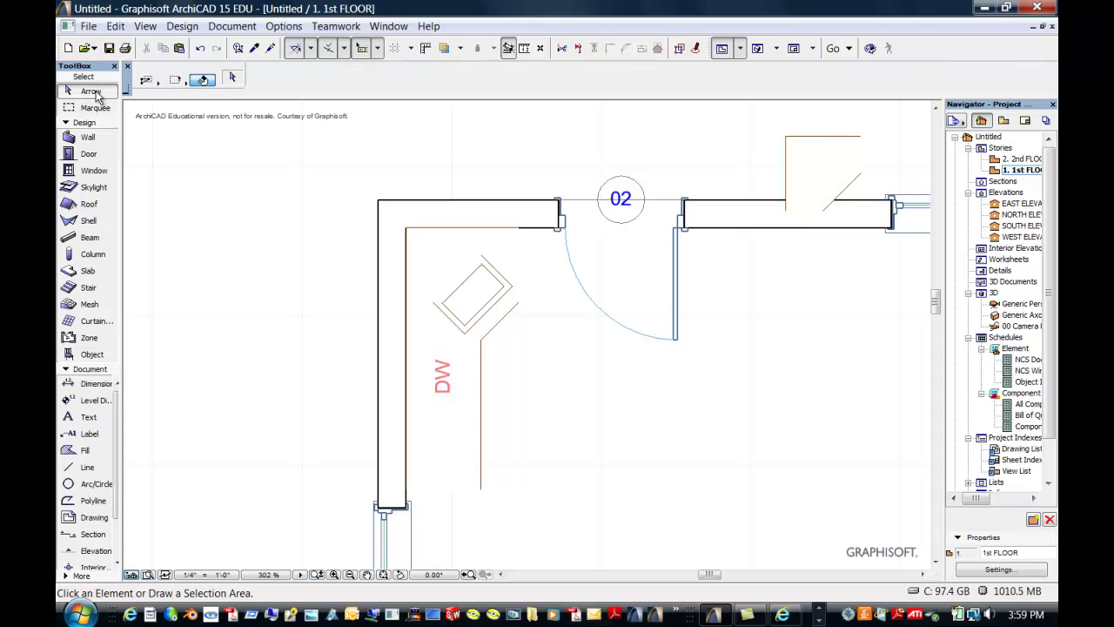
{"action": "left_click", "coordinate": [812, 148]}
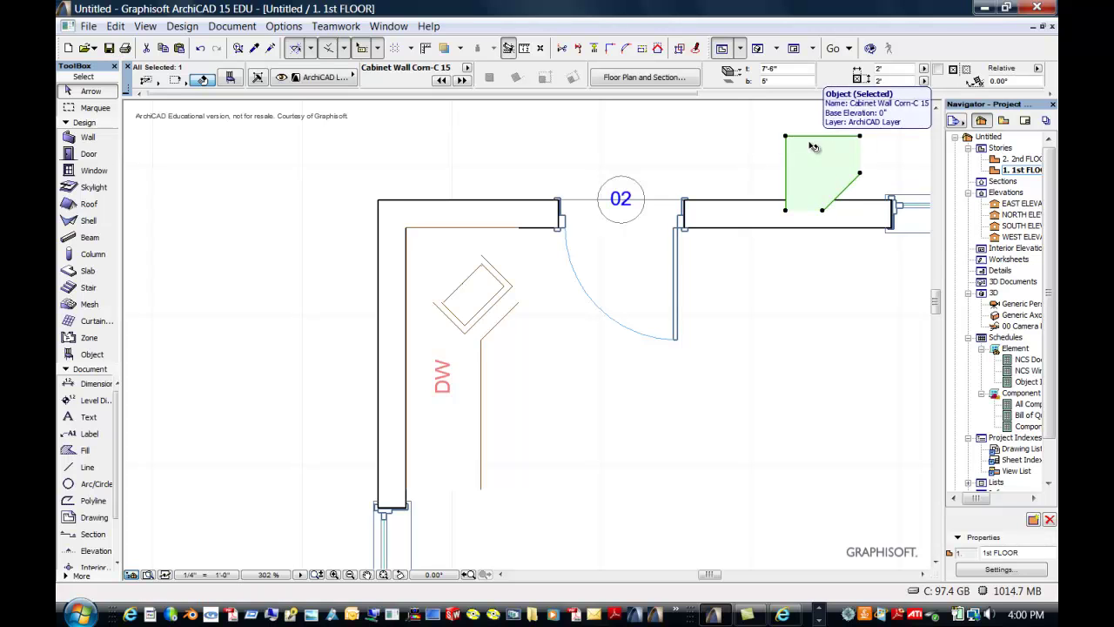
{"action": "key", "text": "Delete"}
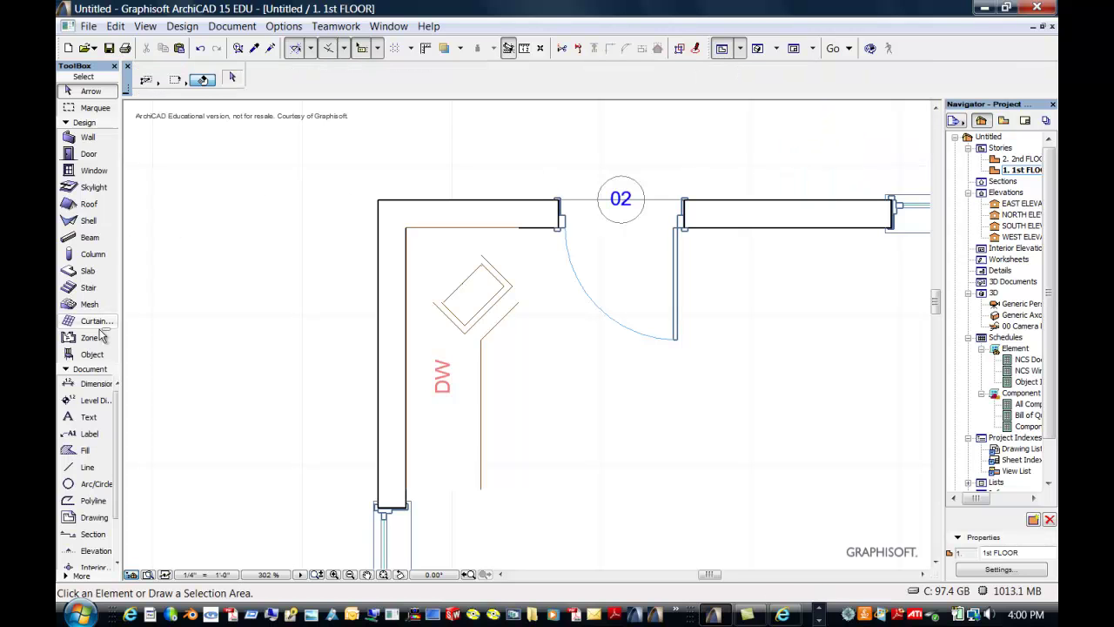
Step: Choose Cabinet Wall 3D 15 as the default object, rotated to 90.00° and anchored by its upper-left corner
{"action": "left_click", "coordinate": [88, 356]}
{"action": "double_click", "coordinate": [88, 357]}
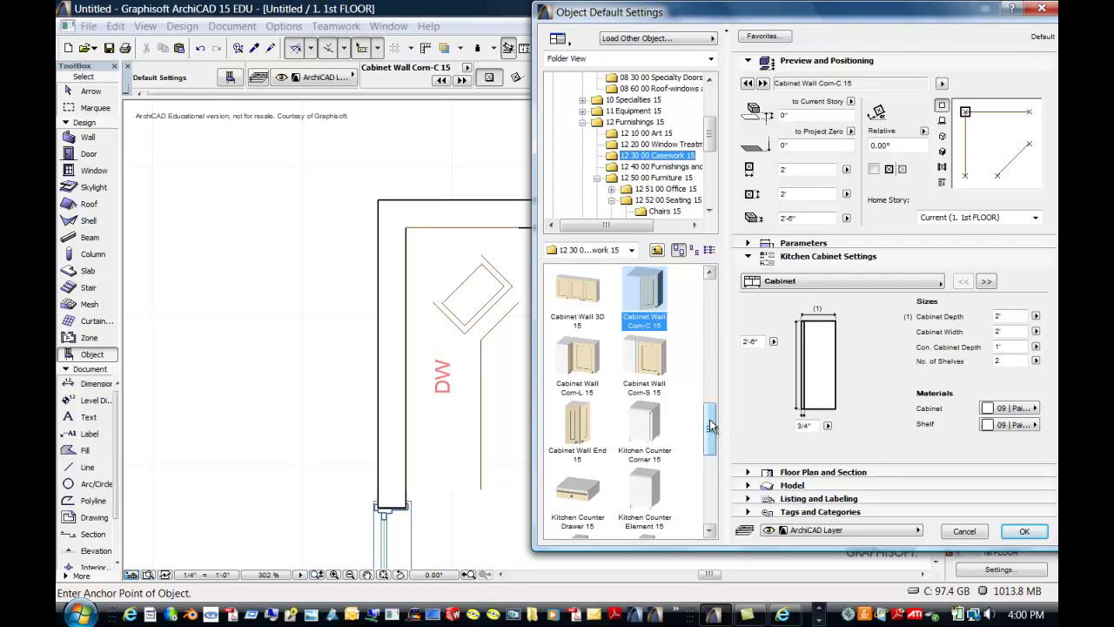
{"action": "left_click", "coordinate": [583, 301]}
{"action": "left_click_drag", "start_coordinate": [825, 17], "coordinate": [391, 92]}
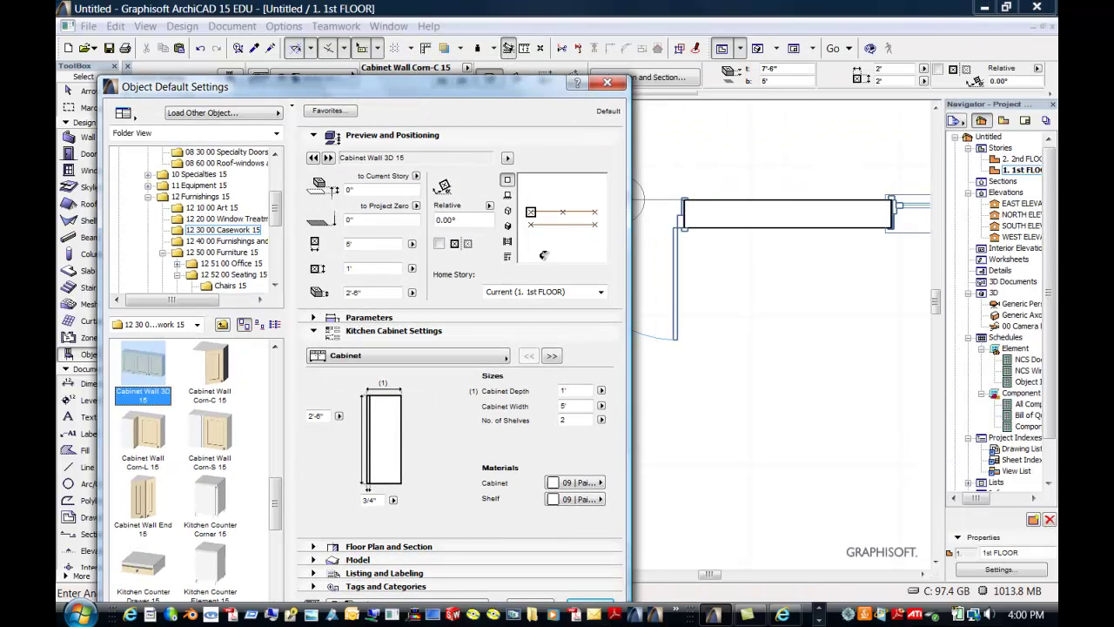
{"action": "left_click", "coordinate": [564, 250]}
{"action": "left_click", "coordinate": [575, 250]}
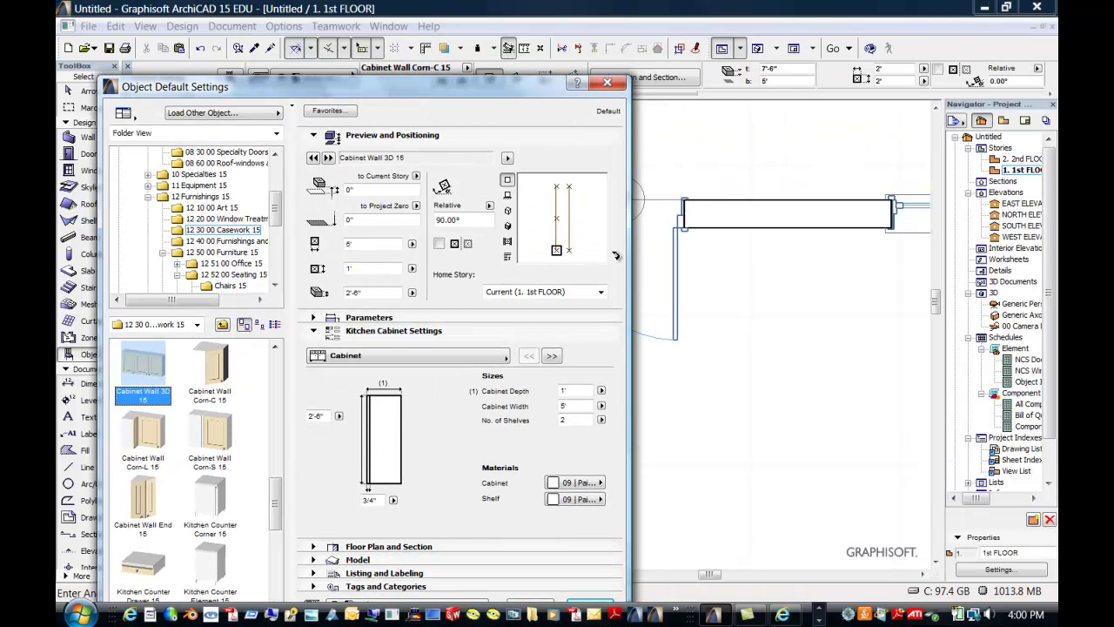
{"action": "left_click", "coordinate": [557, 185]}
{"action": "left_click_drag", "start_coordinate": [464, 96], "coordinate": [512, 5]}
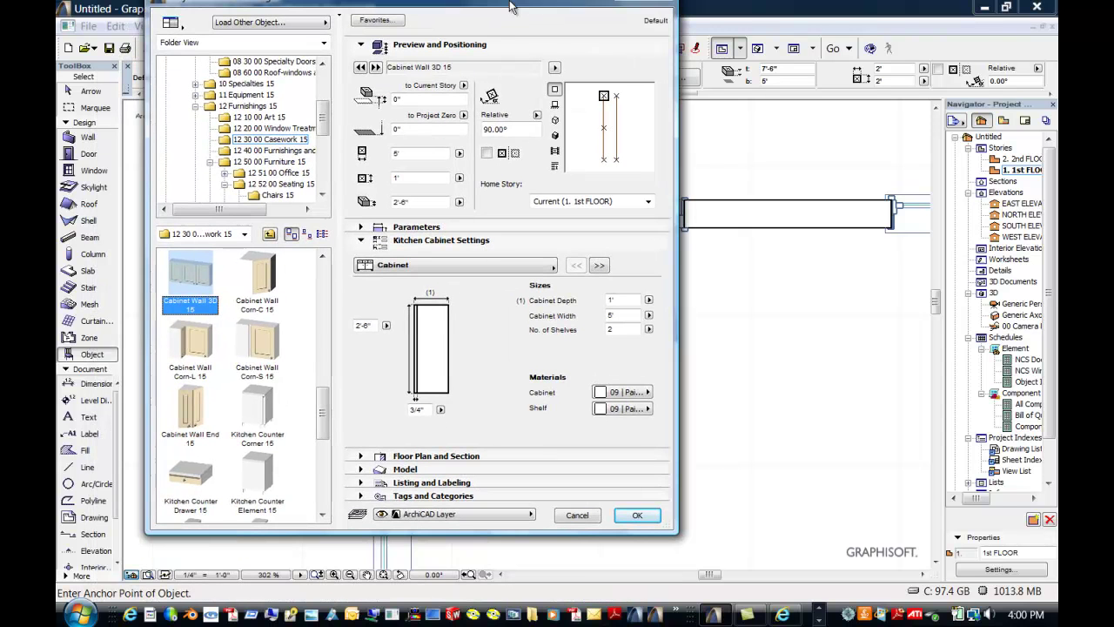
Step: Place the three-door wall cabinet against the wall next to the corner wall cabinet and examine it in Generic Perspective
{"action": "left_click", "coordinate": [634, 514]}
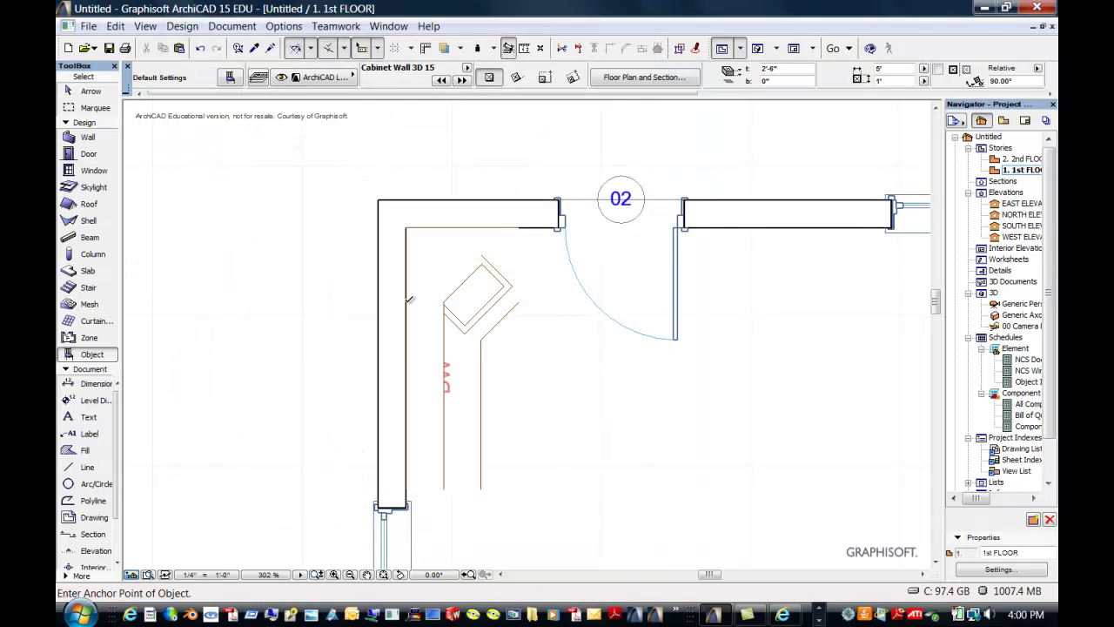
{"action": "double_click", "coordinate": [1032, 305]}
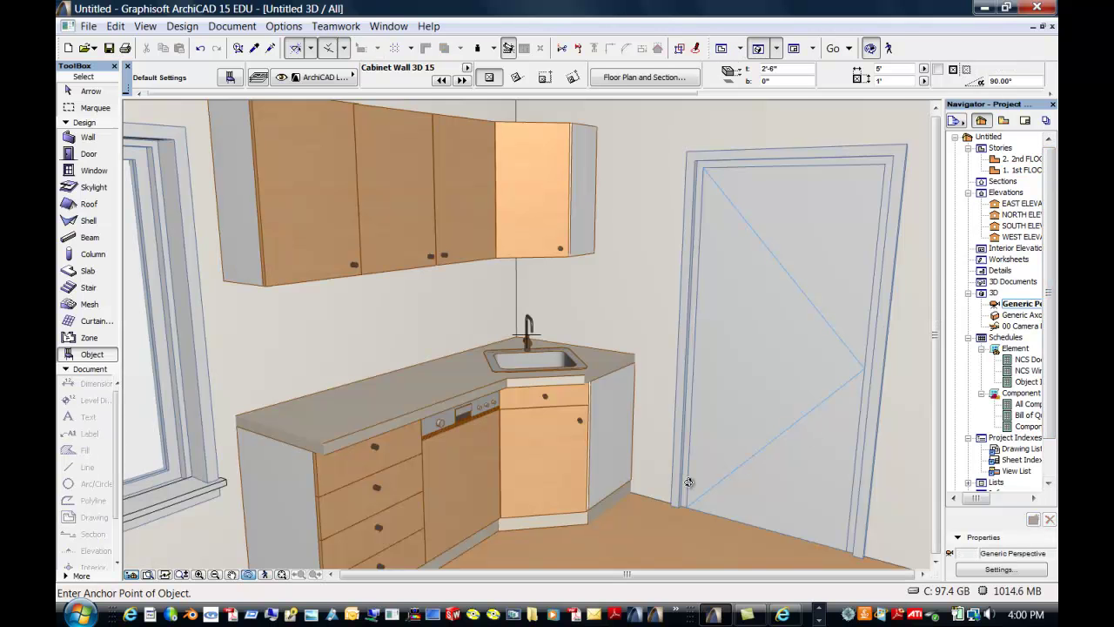
{"action": "left_click_drag", "start_coordinate": [618, 479], "coordinate": [587, 499]}
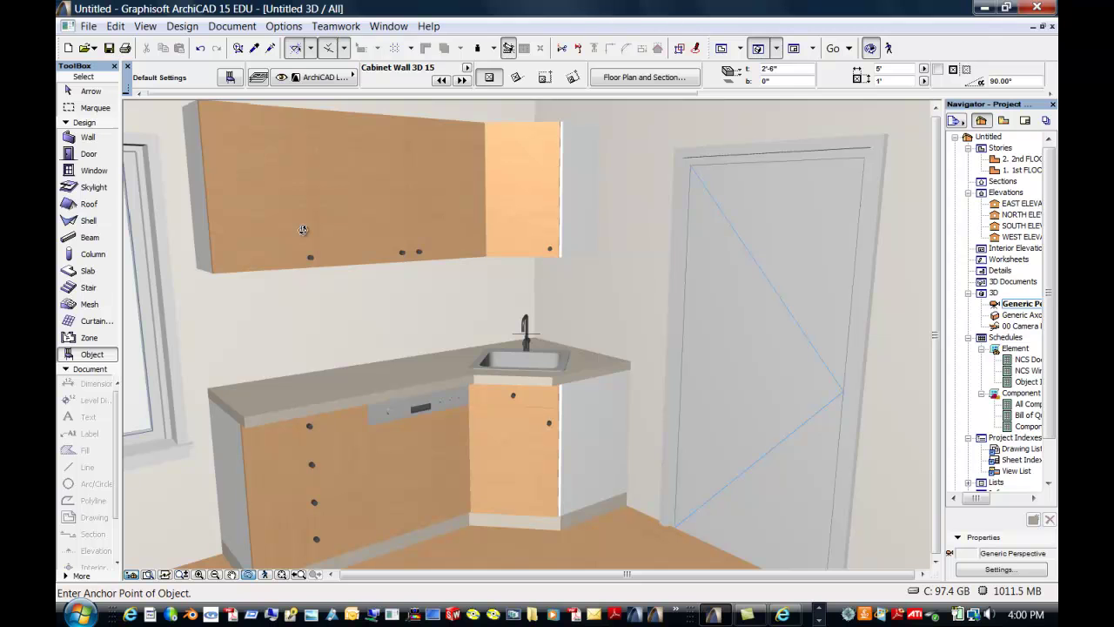
Step: Change the door style of both the three-door and corner wall cabinets to Style 8
{"action": "left_click", "coordinate": [69, 92]}
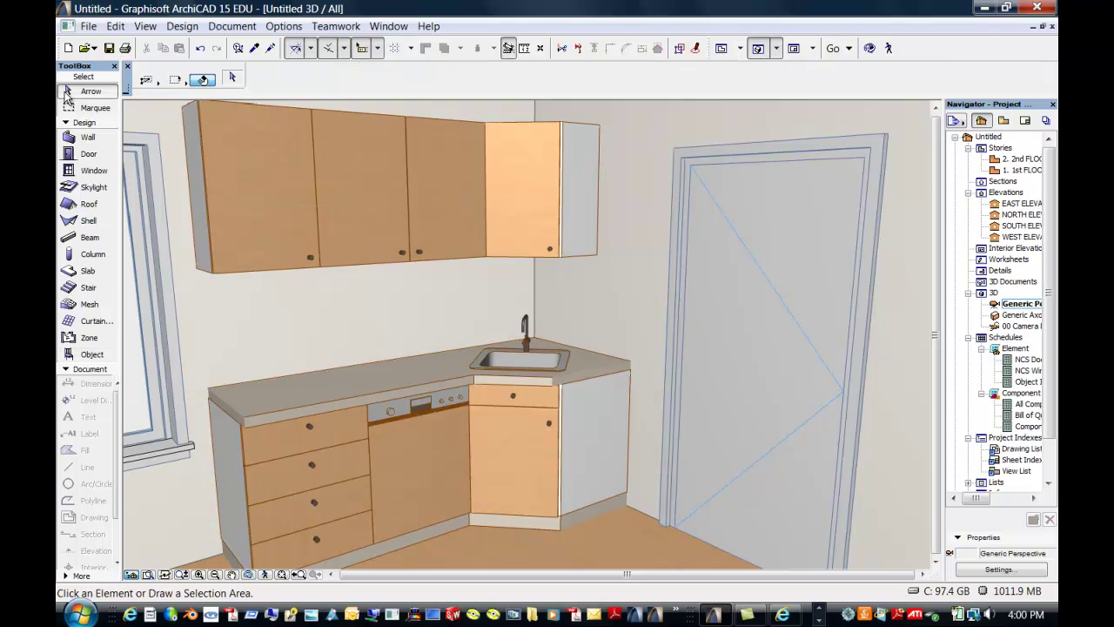
{"action": "left_click", "coordinate": [258, 193]}
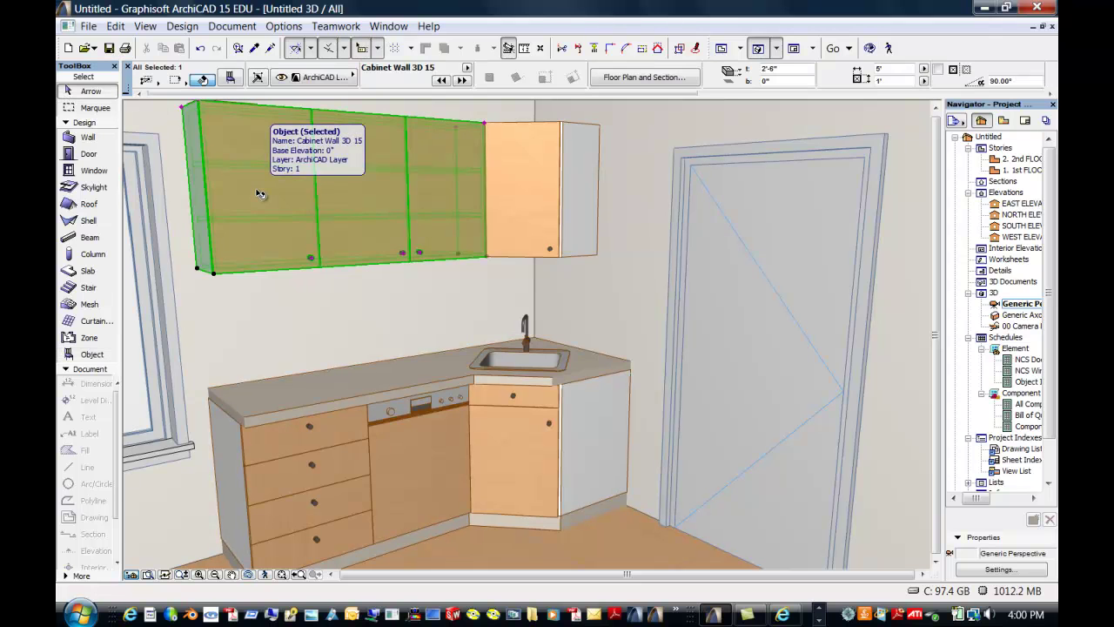
{"action": "left_click", "coordinate": [552, 204], "text": "shift"}
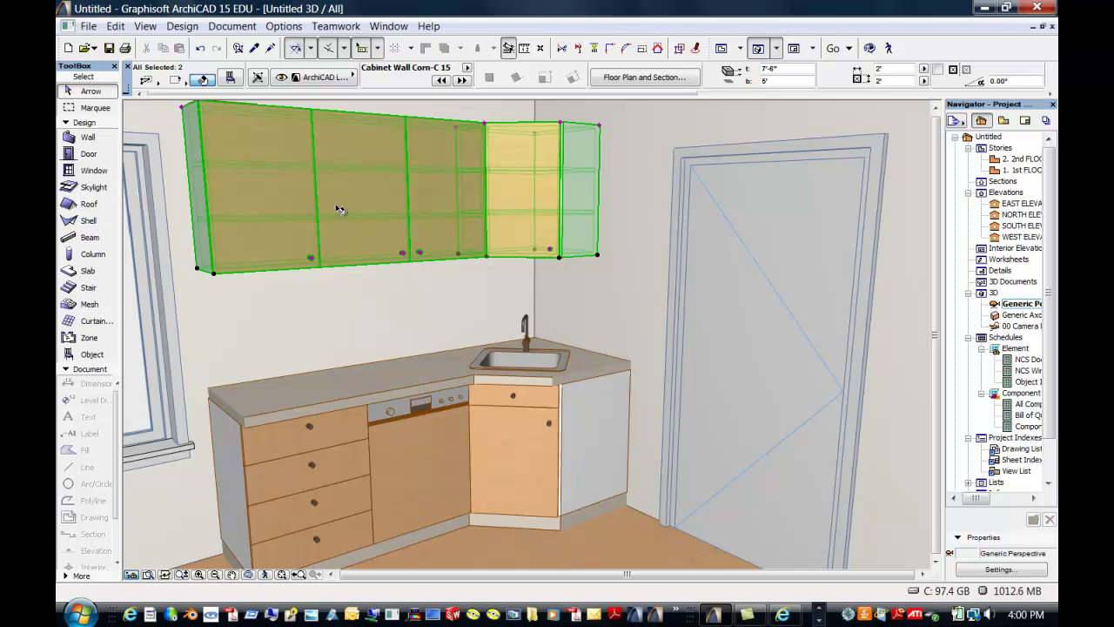
{"action": "left_click", "coordinate": [230, 78]}
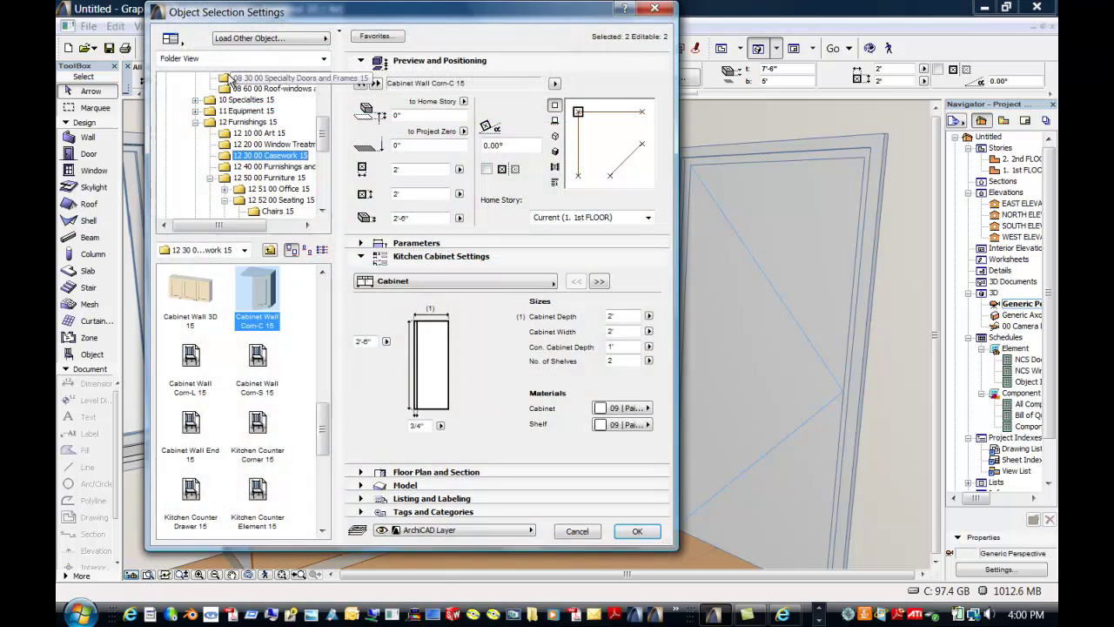
{"action": "left_click", "coordinate": [555, 287]}
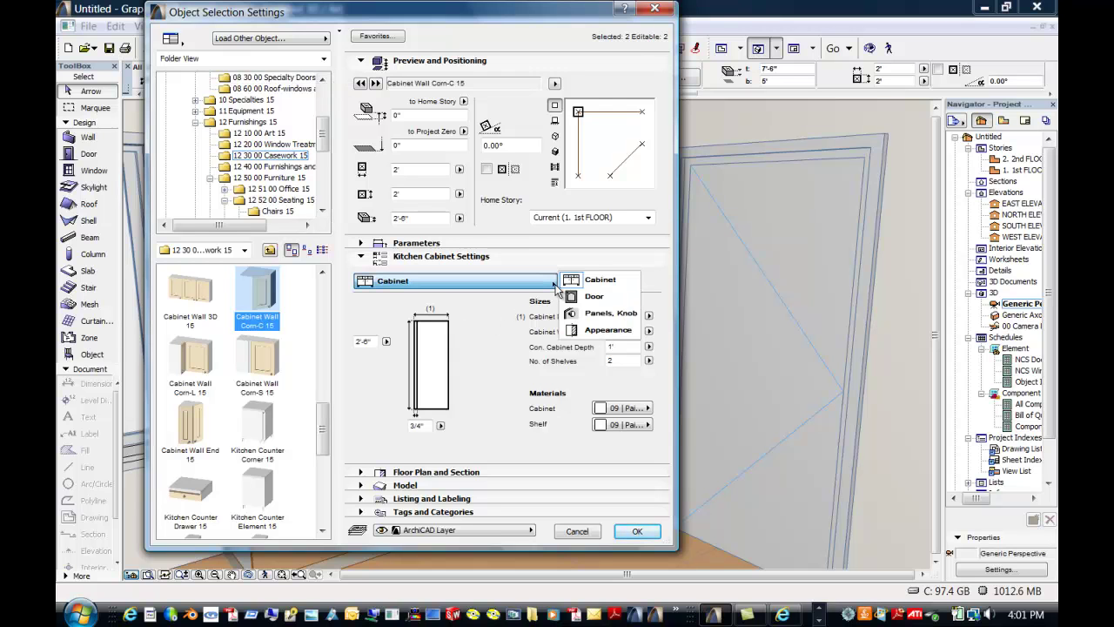
{"action": "left_click", "coordinate": [572, 295]}
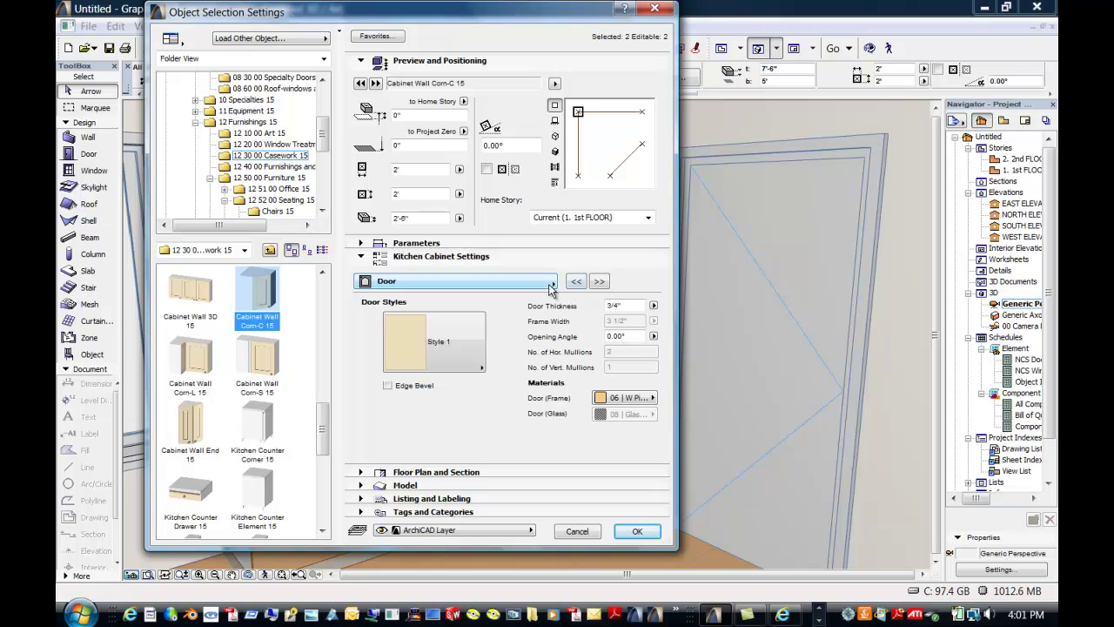
{"action": "left_click", "coordinate": [554, 287]}
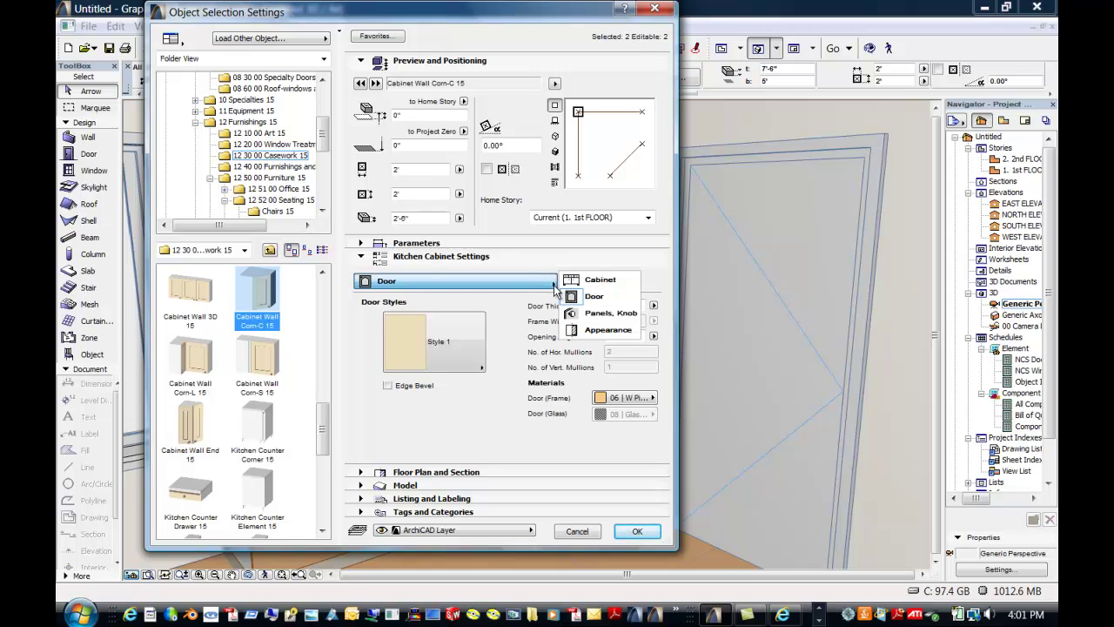
{"action": "left_click", "coordinate": [483, 372]}
{"action": "left_click", "coordinate": [483, 372]}
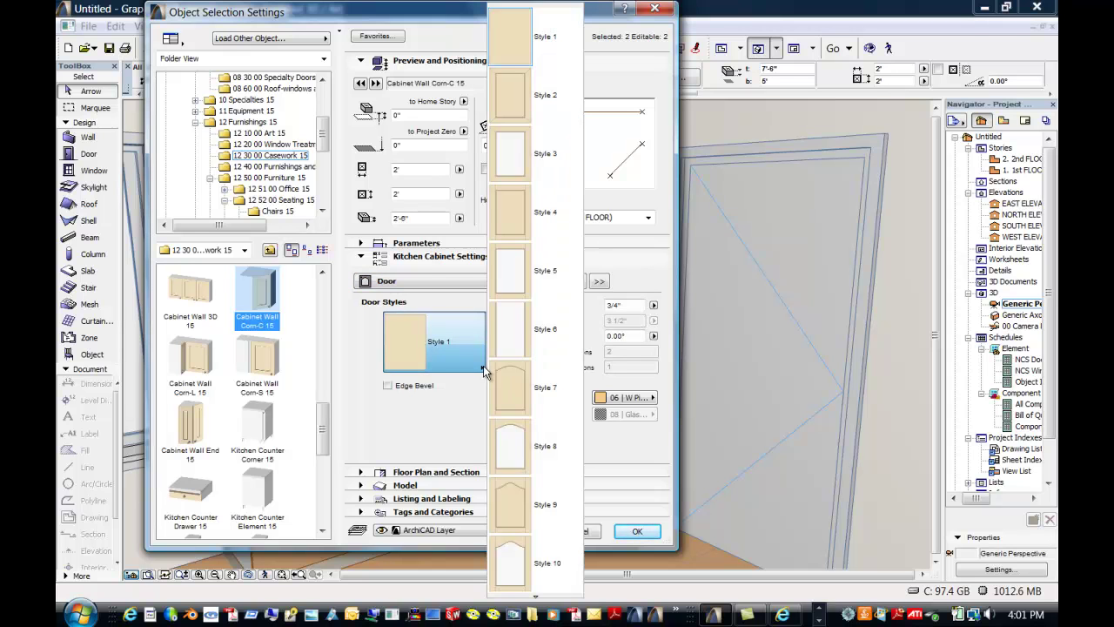
{"action": "left_click", "coordinate": [506, 440]}
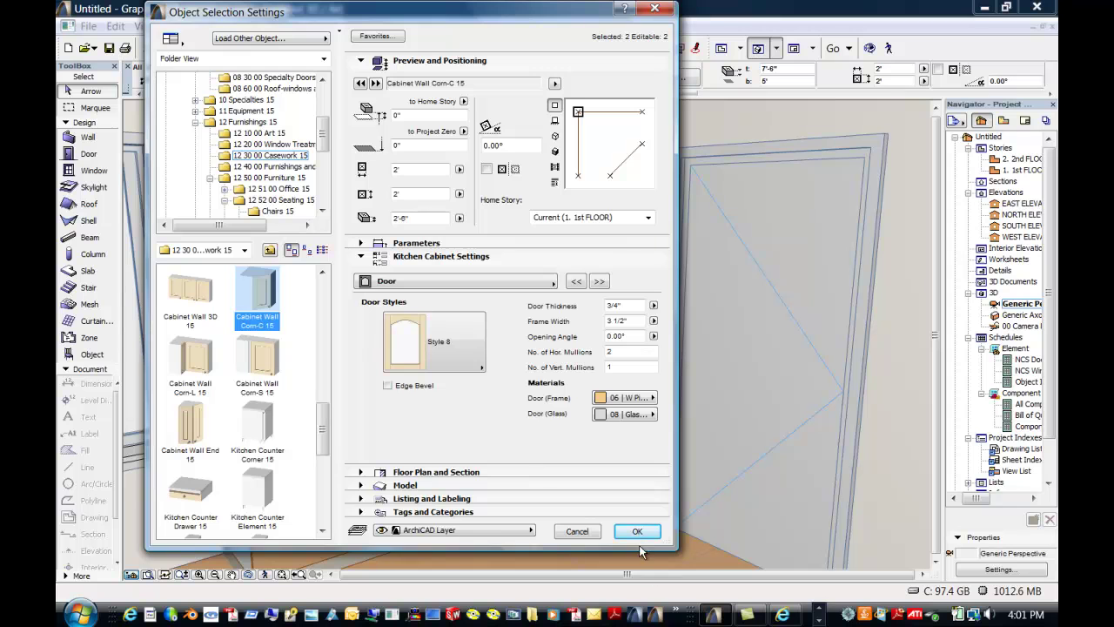
{"action": "left_click", "coordinate": [636, 531]}
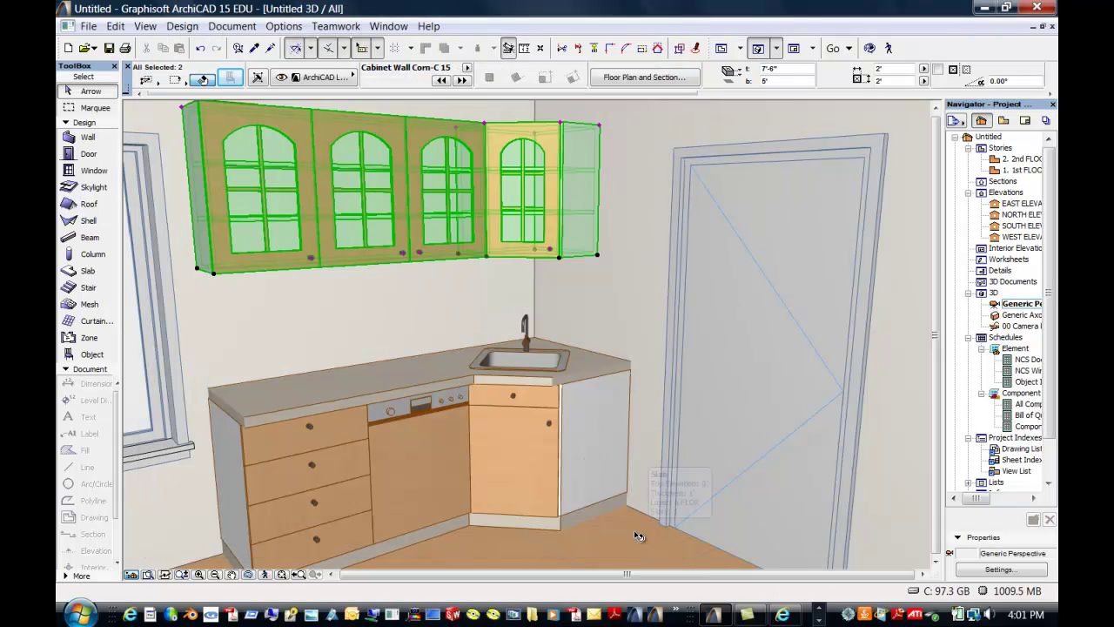
{"action": "key", "text": "Escape"}
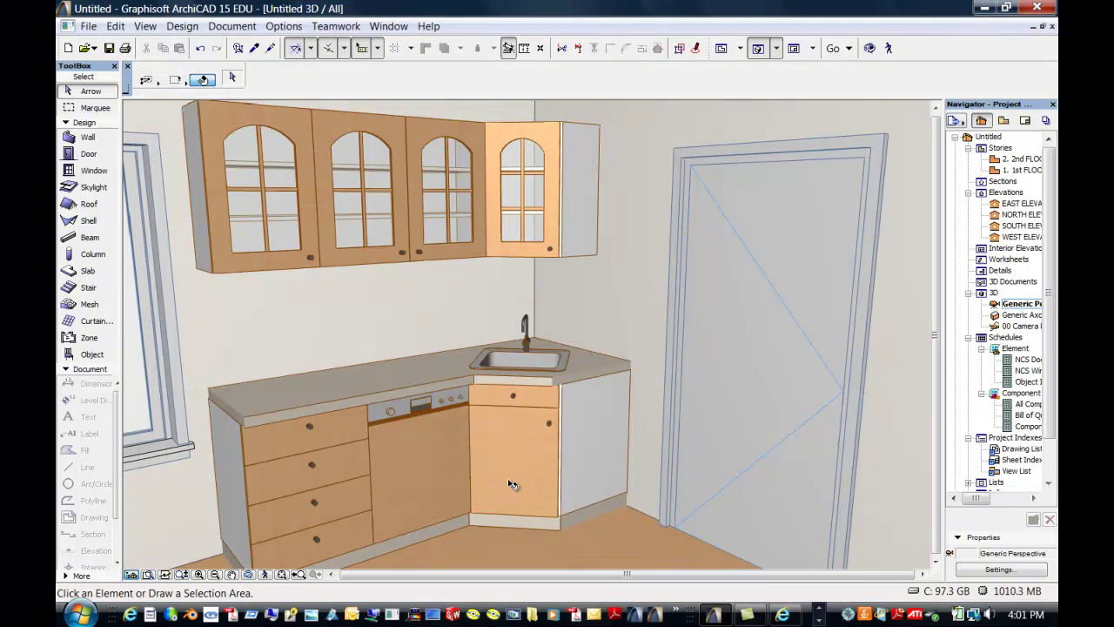
Step: Set the backsplash height to 6" on the drawer, dishwasher and corner sink base cabinets
{"action": "left_click", "coordinate": [316, 483]}
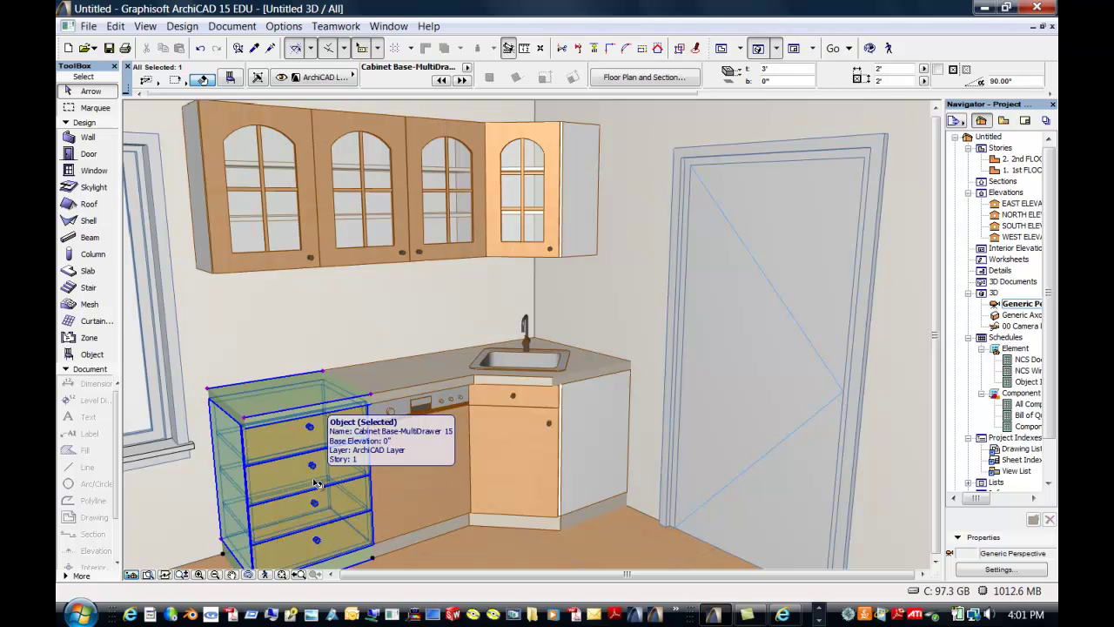
{"action": "left_click", "coordinate": [392, 479], "text": "shift"}
{"action": "left_click", "coordinate": [550, 440], "text": "shift"}
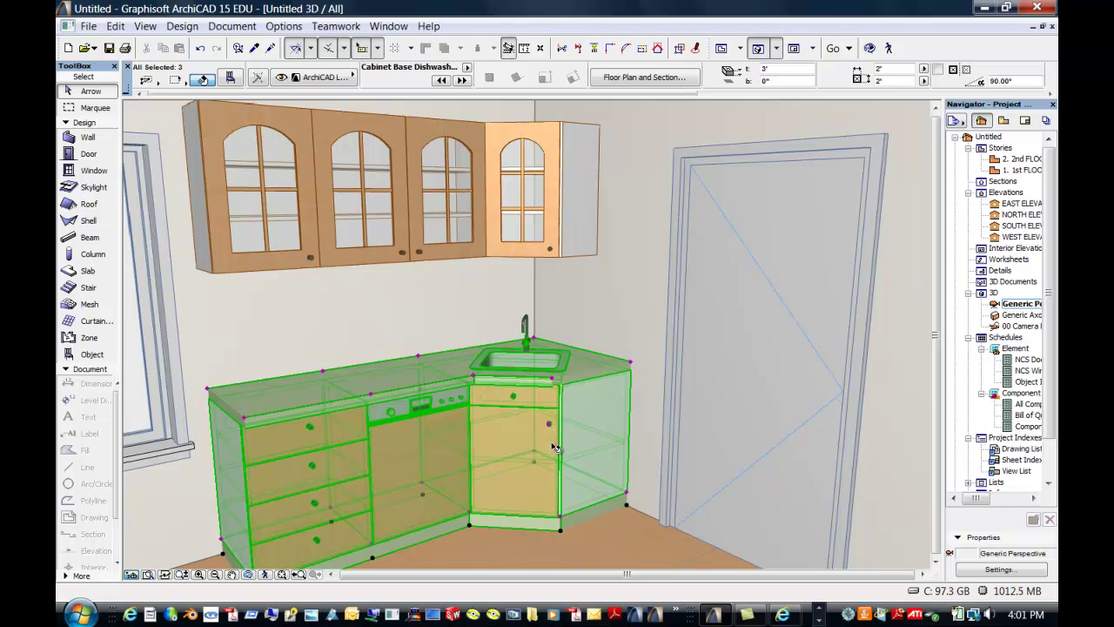
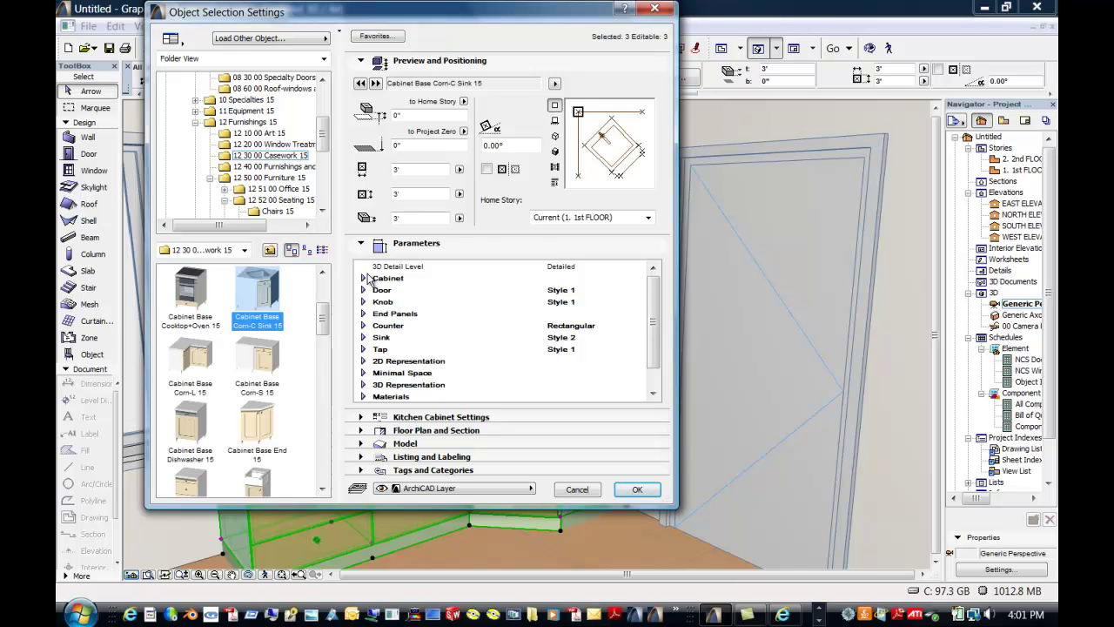
{"action": "left_click", "coordinate": [364, 327]}
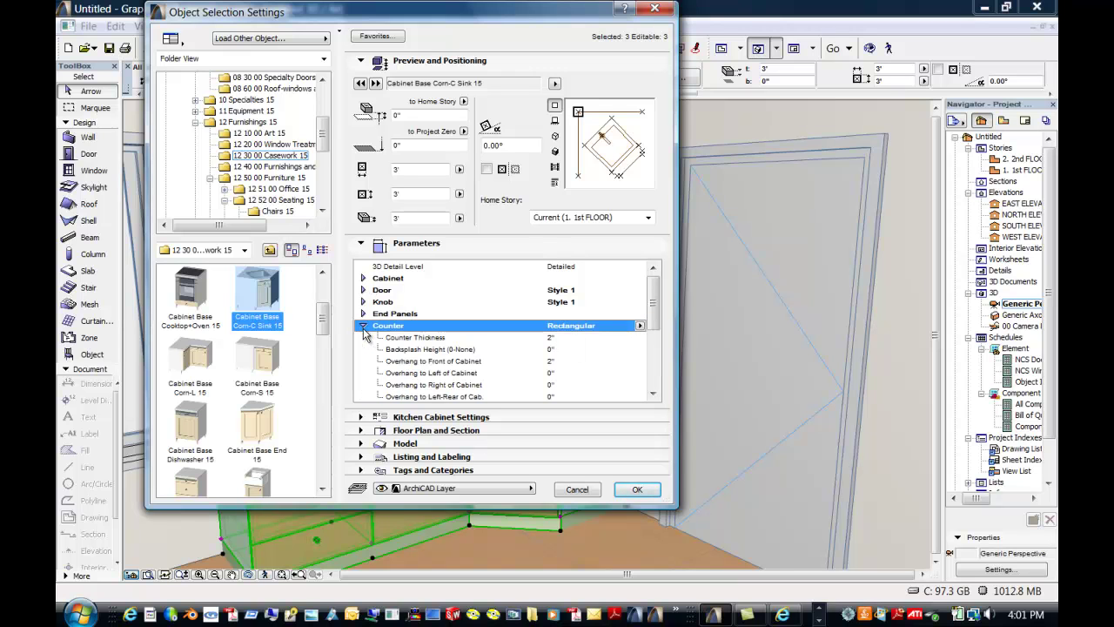
{"action": "left_click", "coordinate": [552, 349]}
{"action": "type", "text": "0"}
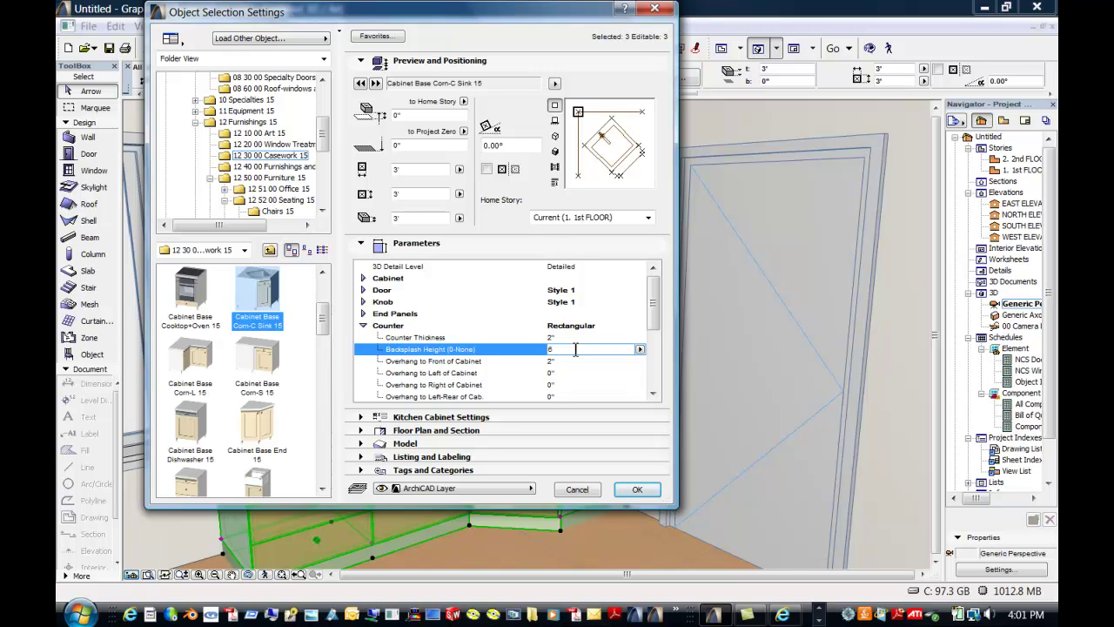
{"action": "left_click", "coordinate": [640, 491]}
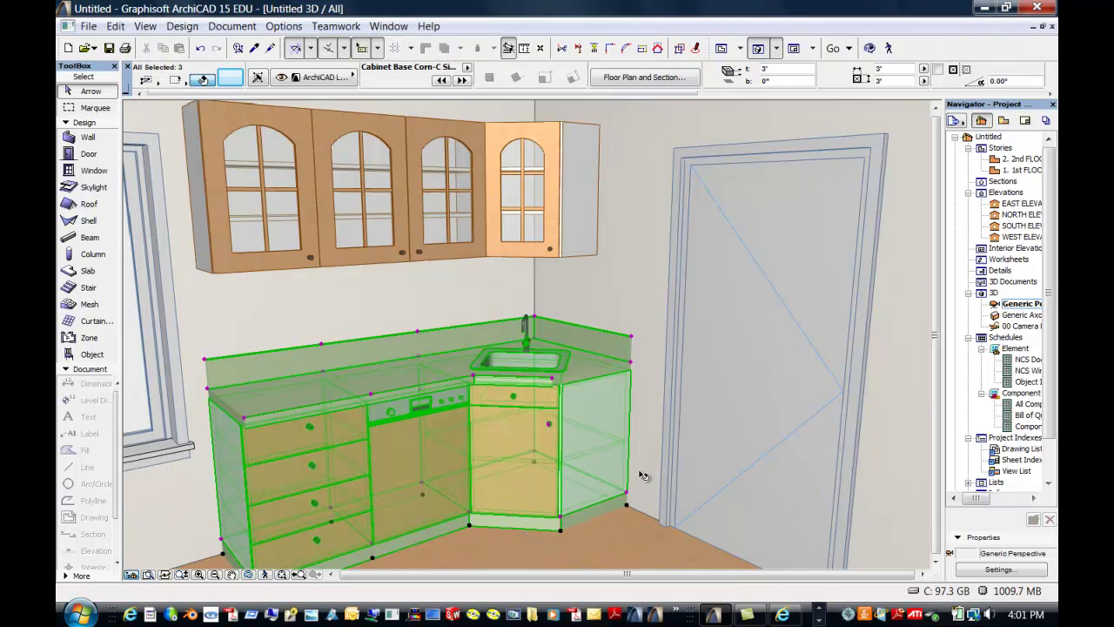
{"action": "left_click", "coordinate": [637, 484]}
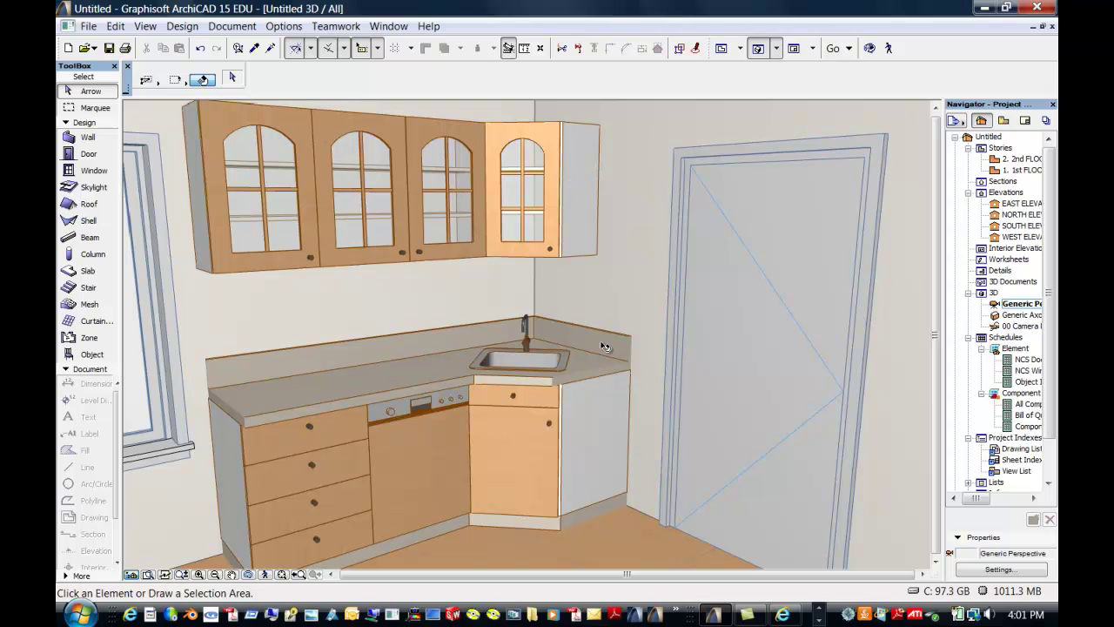
Step: Add left, right, left-rear and right-rear end panels to all five wall and base cabinets
{"action": "left_click", "coordinate": [531, 219]}
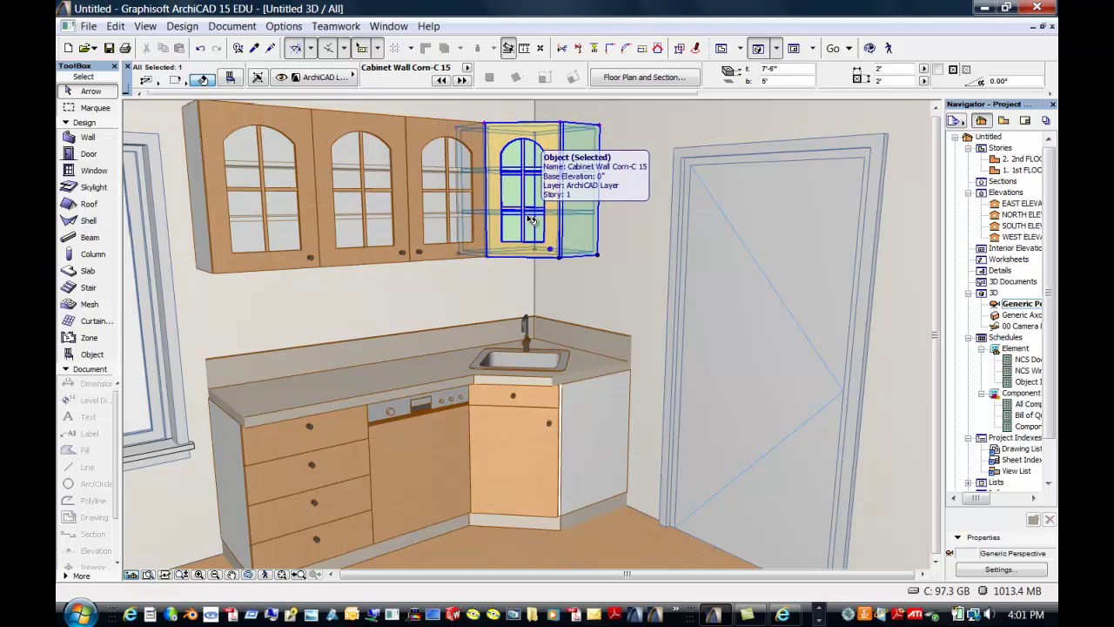
{"action": "left_click", "coordinate": [451, 206], "text": "shift"}
{"action": "left_click", "coordinate": [331, 462], "text": "shift"}
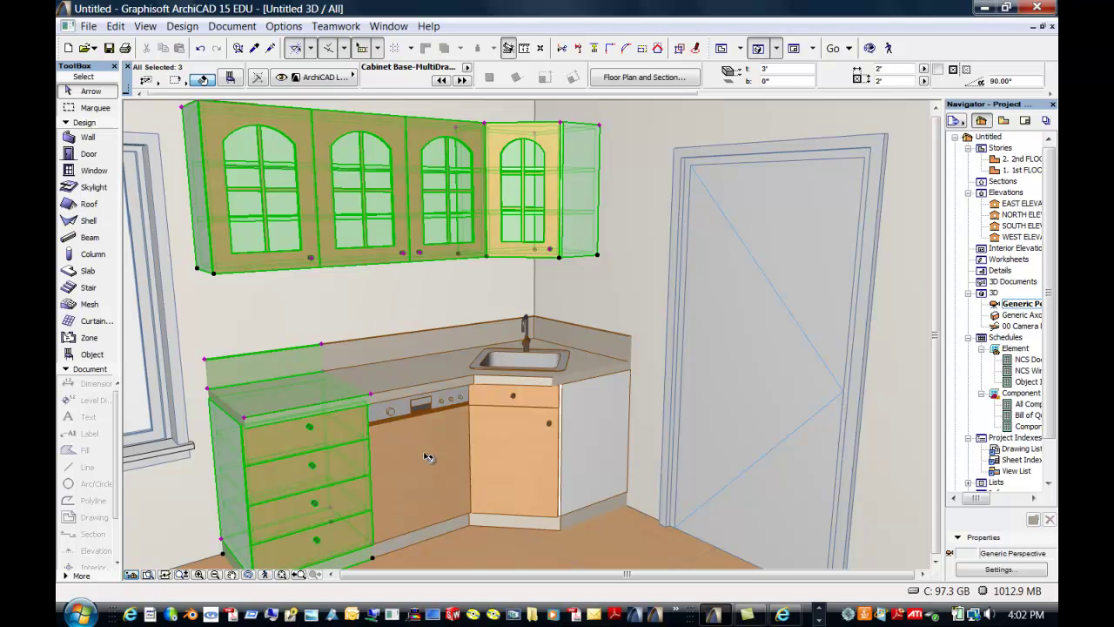
{"action": "left_click", "coordinate": [442, 458], "text": "shift"}
{"action": "left_click", "coordinate": [534, 470], "text": "shift"}
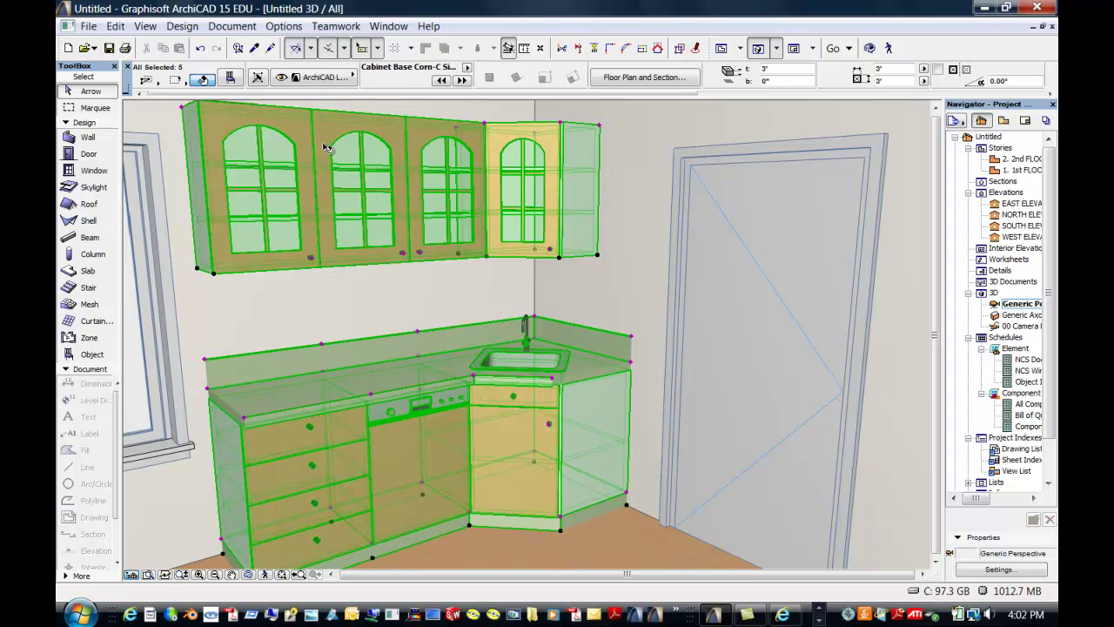
{"action": "left_click", "coordinate": [230, 79]}
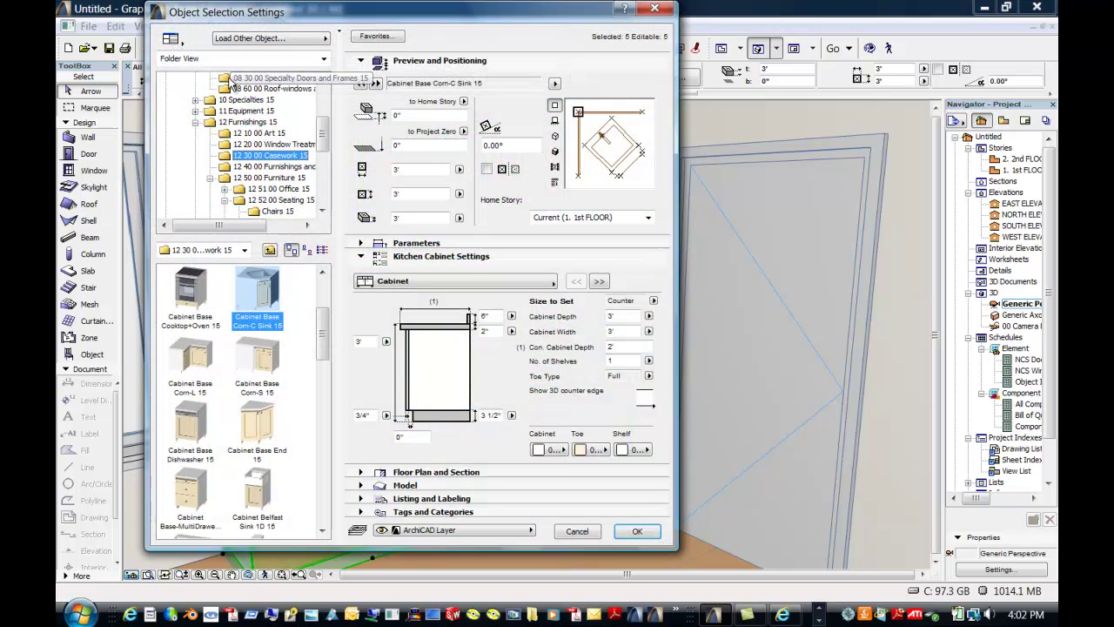
{"action": "left_click", "coordinate": [554, 285]}
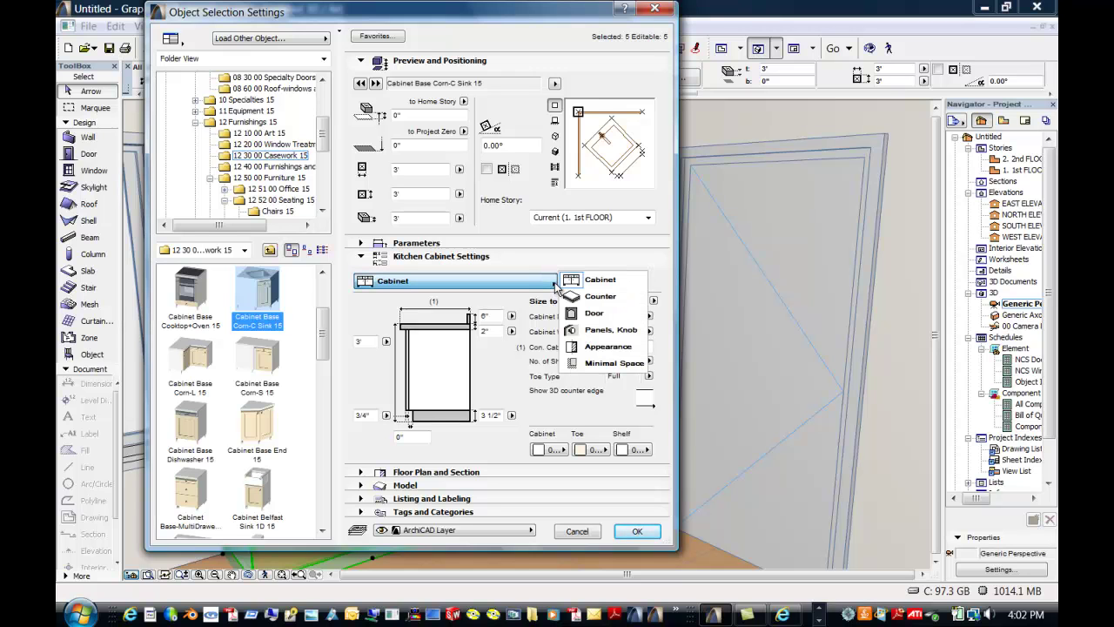
{"action": "left_click", "coordinate": [567, 329]}
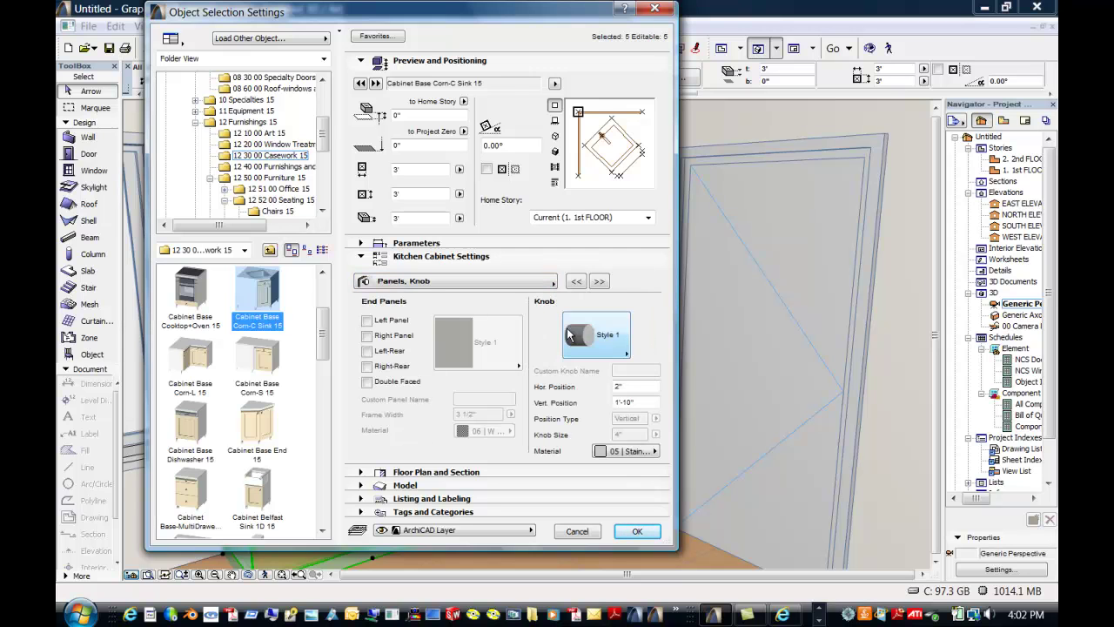
{"action": "left_click", "coordinate": [368, 320]}
{"action": "left_click", "coordinate": [367, 335]}
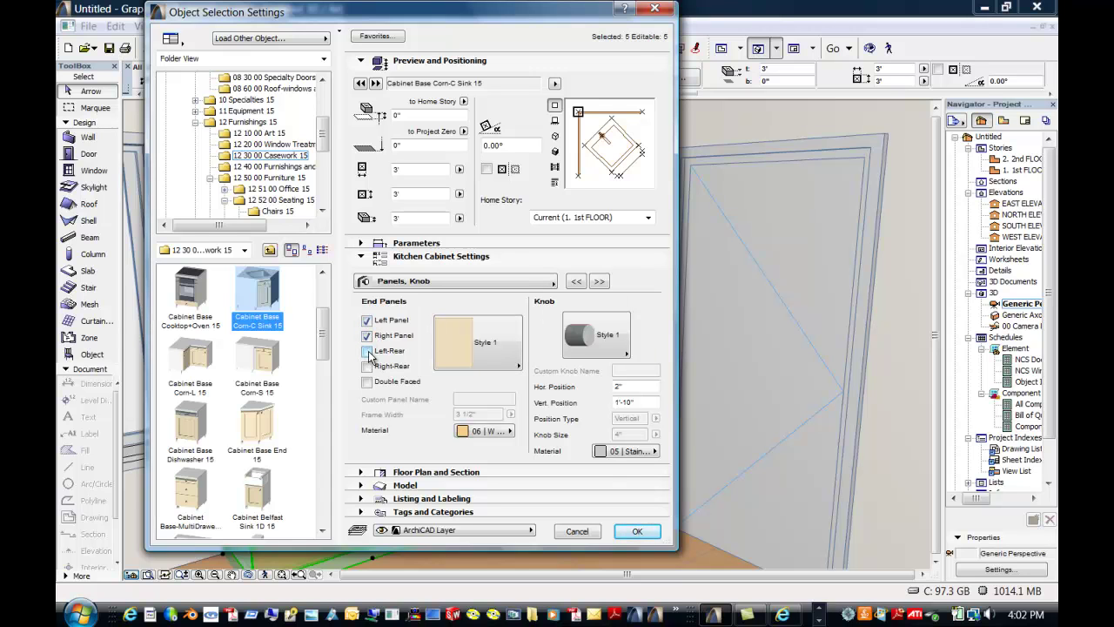
{"action": "left_click", "coordinate": [367, 365]}
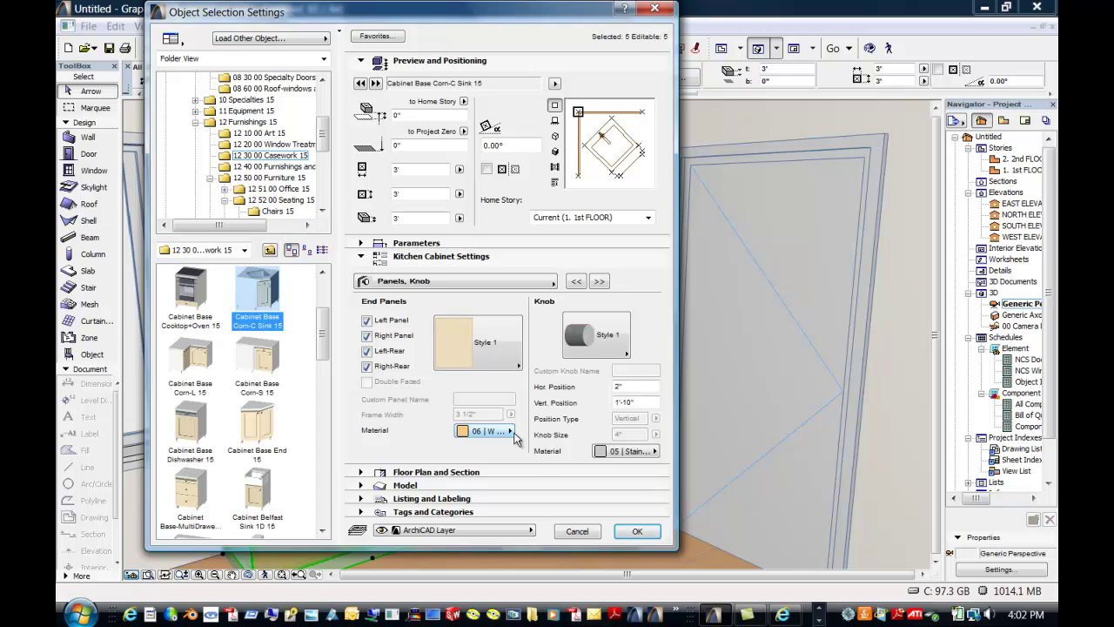
{"action": "left_click", "coordinate": [641, 530]}
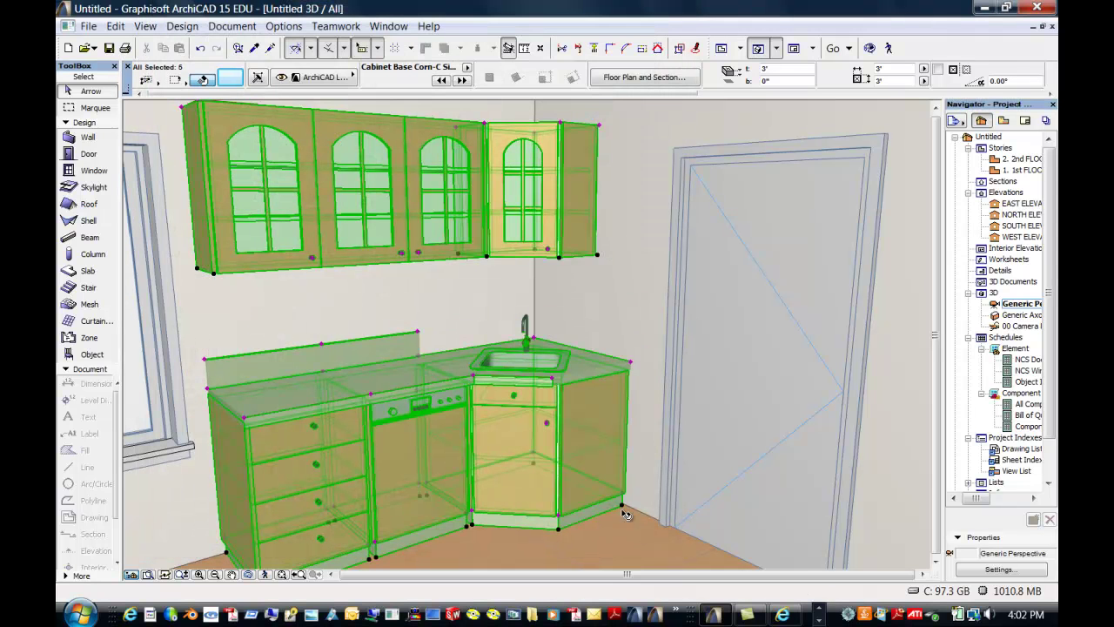
{"action": "left_click", "coordinate": [662, 510]}
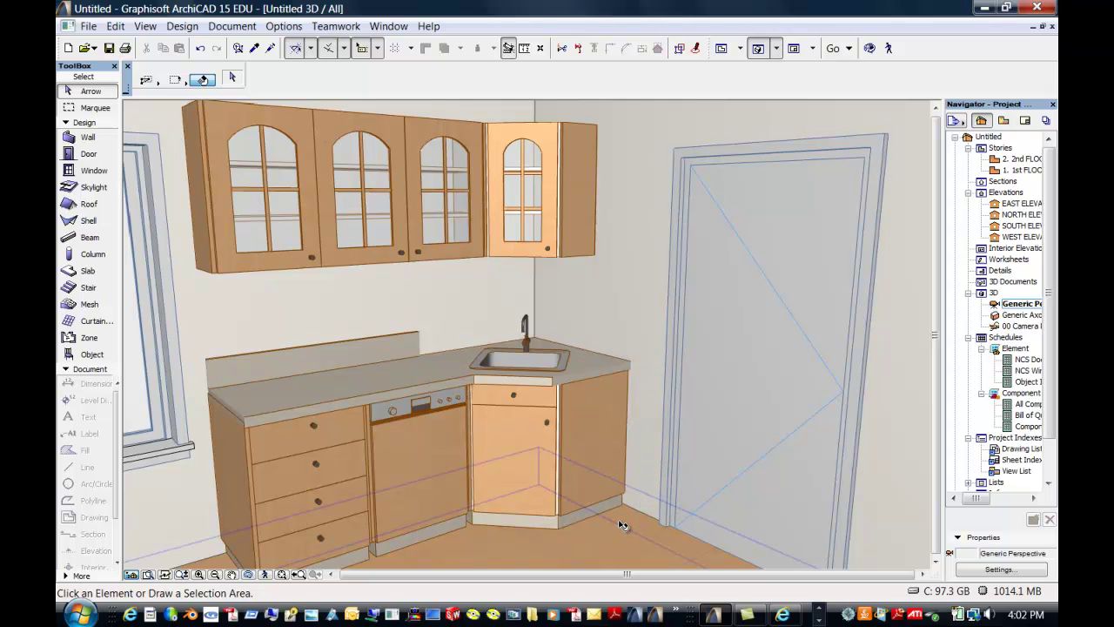
Step: Set the counter and backsplash materials of the drawer, dishwasher and corner sink base cabinets to Marble Black
{"action": "left_click", "coordinate": [303, 397]}
{"action": "left_click", "coordinate": [388, 383], "text": "shift"}
{"action": "left_click", "coordinate": [588, 370], "text": "shift"}
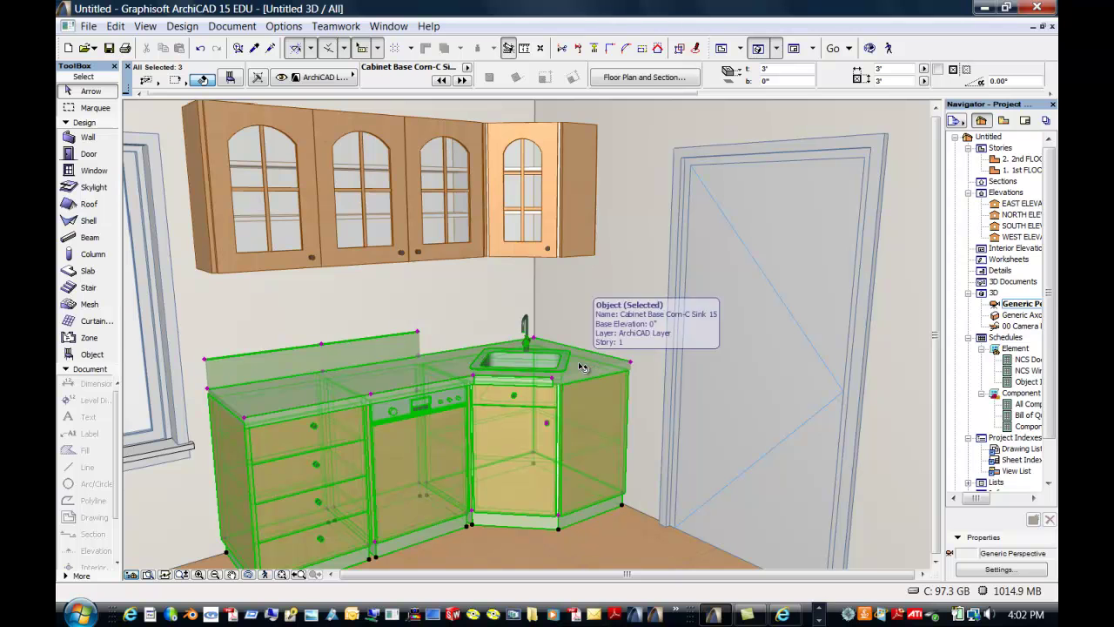
{"action": "left_click", "coordinate": [231, 78]}
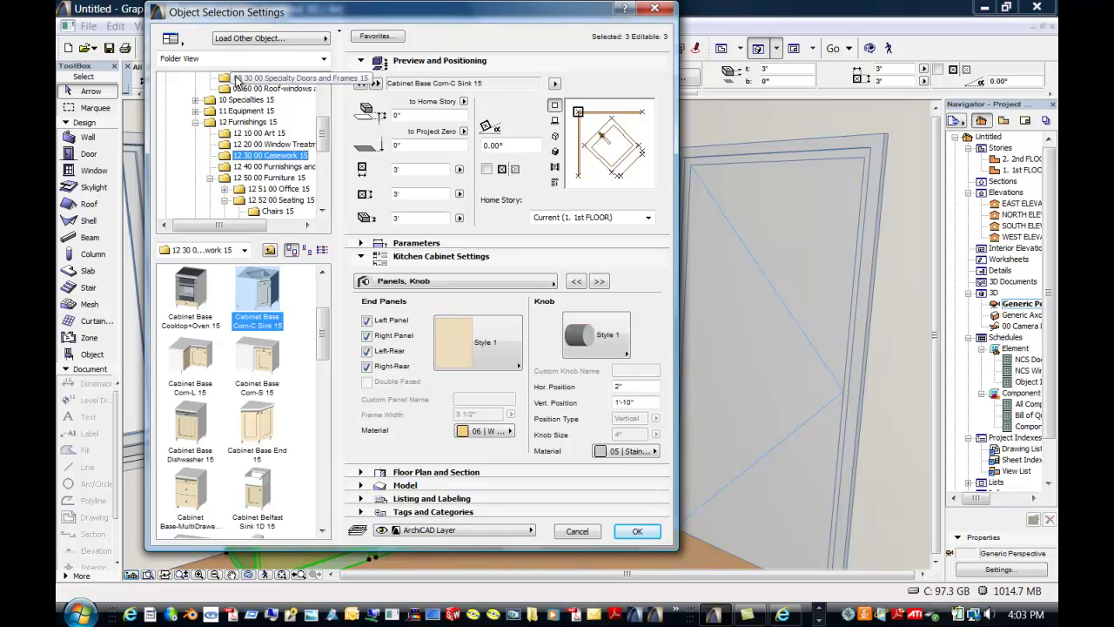
{"action": "left_click", "coordinate": [555, 284]}
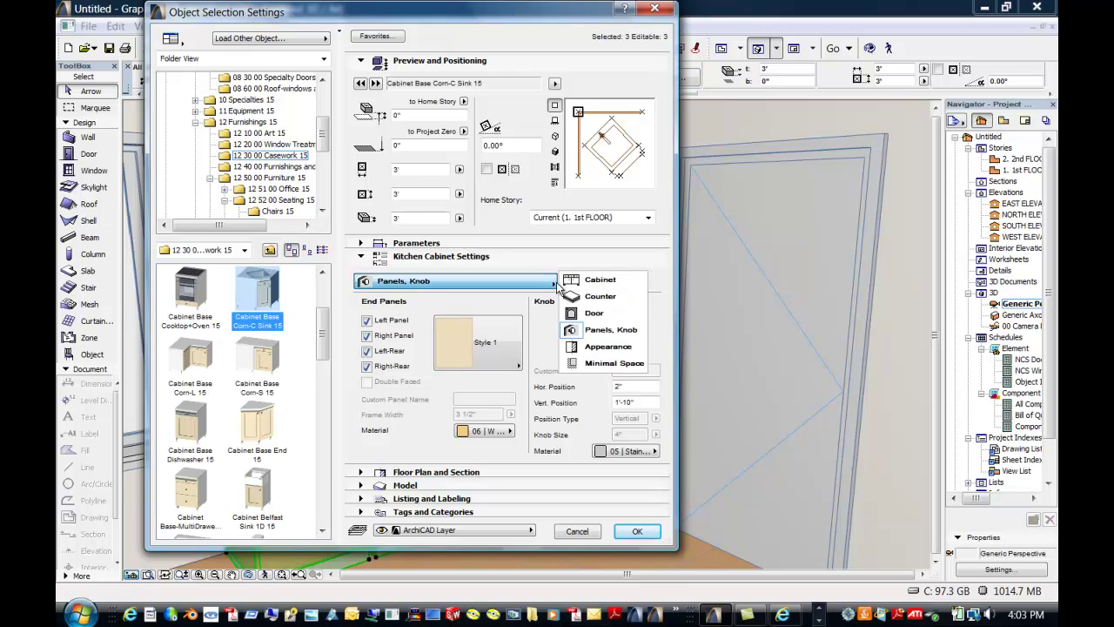
{"action": "left_click", "coordinate": [579, 297]}
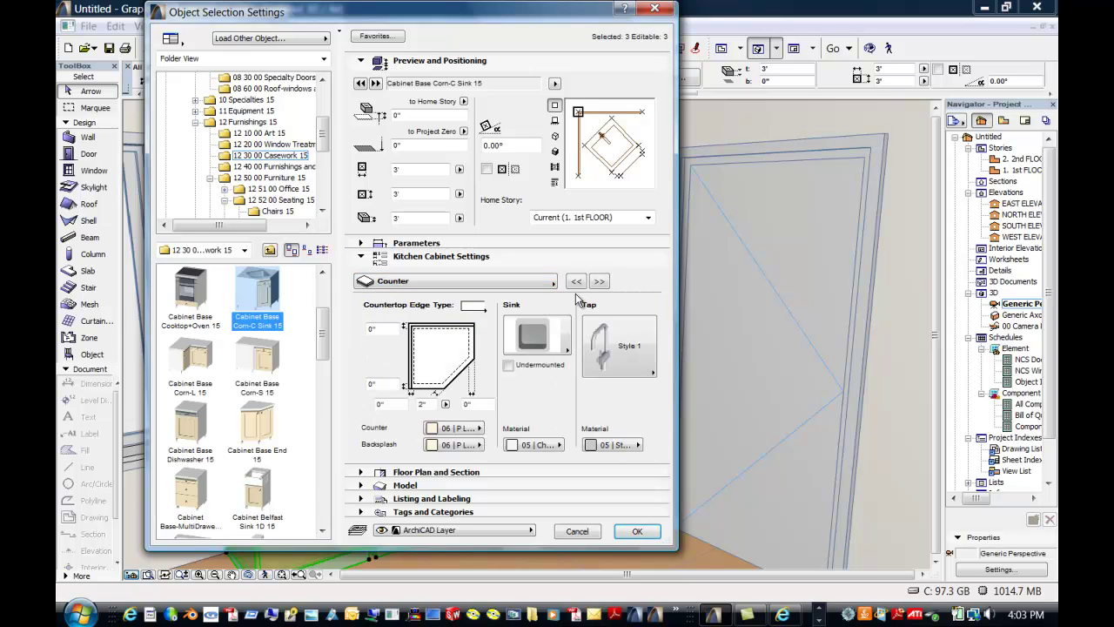
{"action": "left_click", "coordinate": [478, 430]}
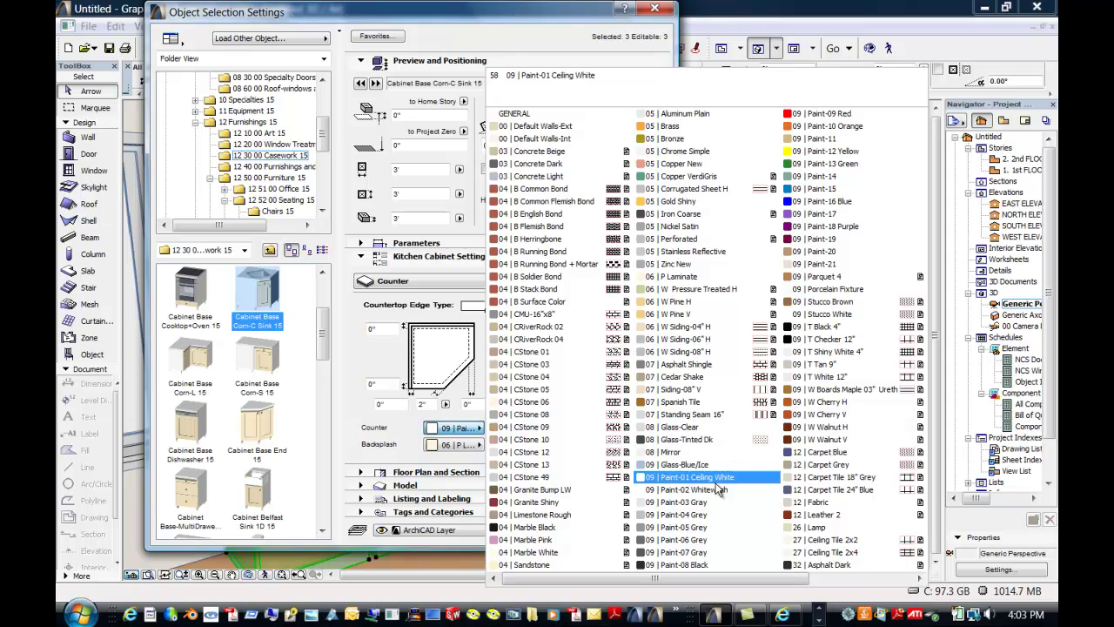
{"action": "left_click", "coordinate": [545, 530]}
{"action": "left_click", "coordinate": [480, 445]}
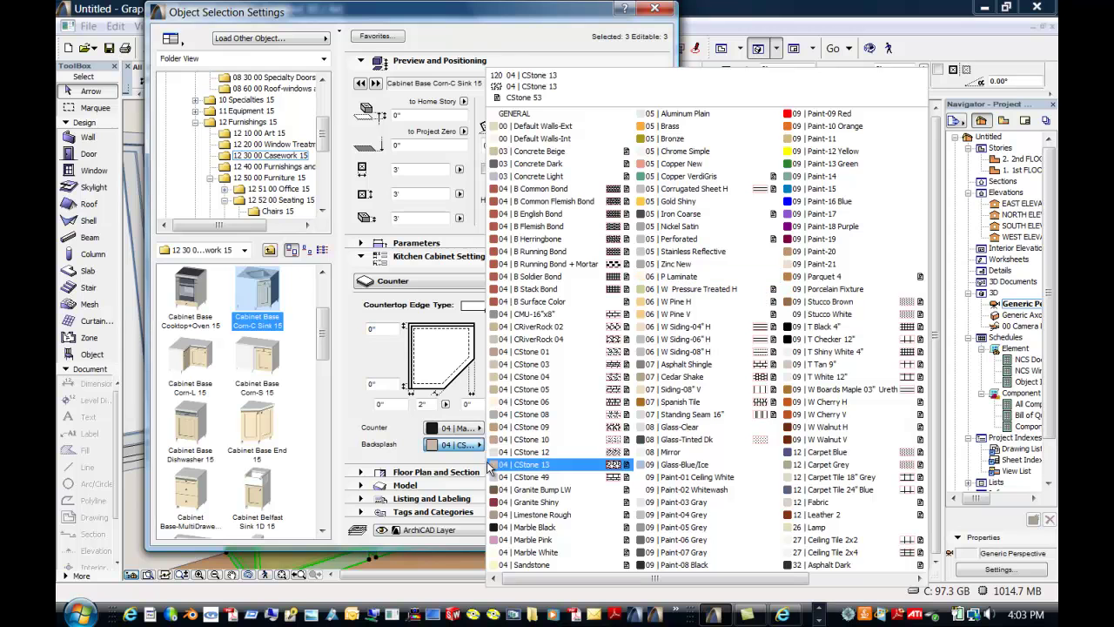
{"action": "left_click", "coordinate": [542, 527]}
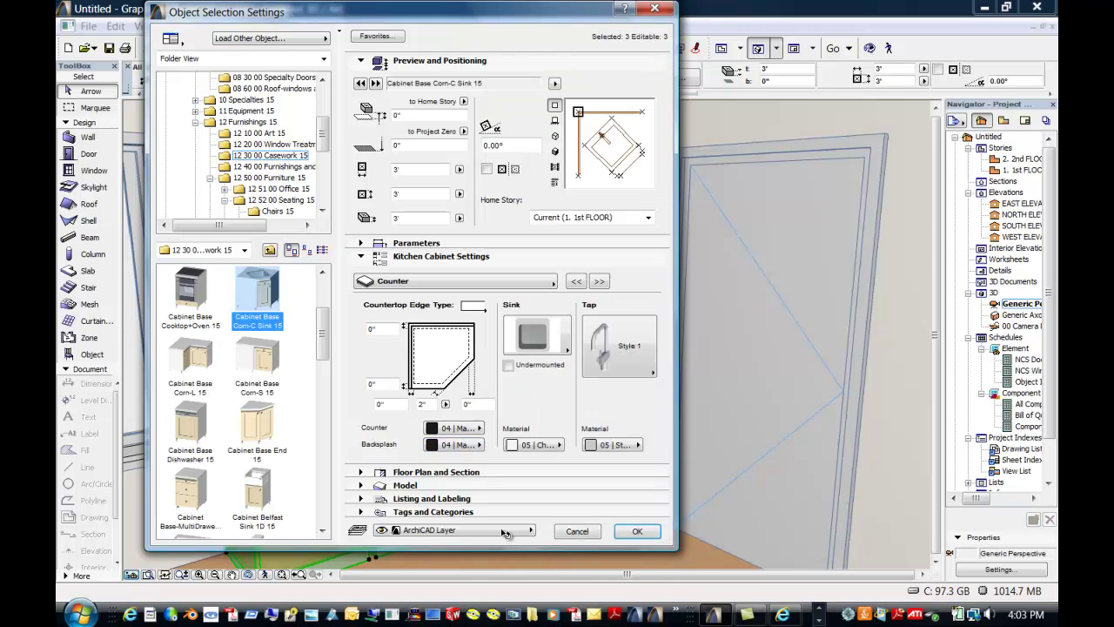
{"action": "left_click", "coordinate": [638, 533]}
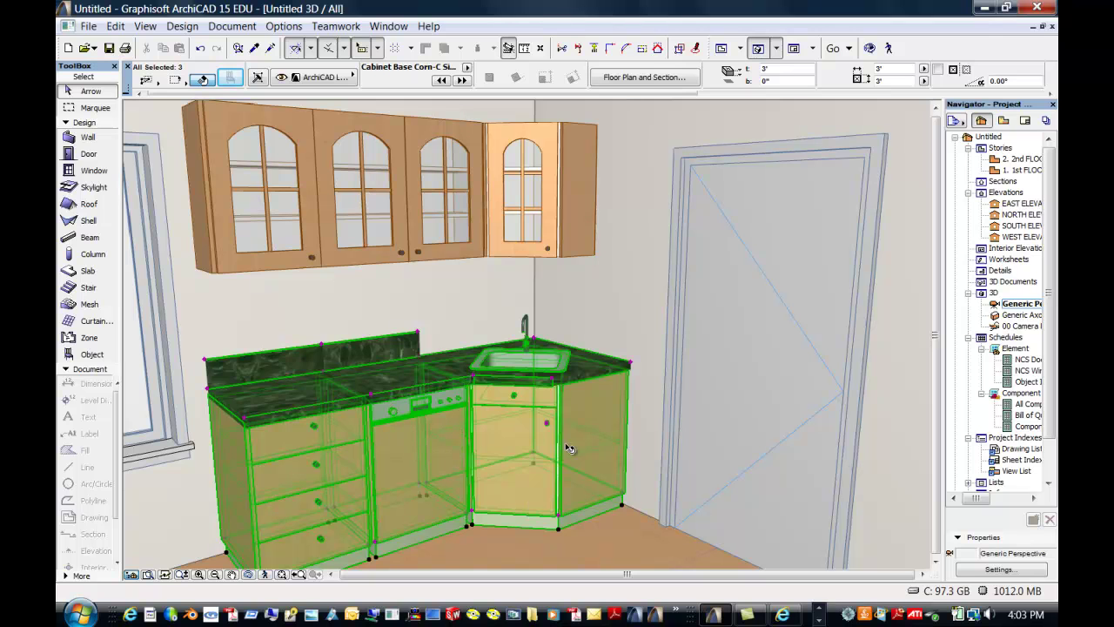
{"action": "key", "text": "Escape"}
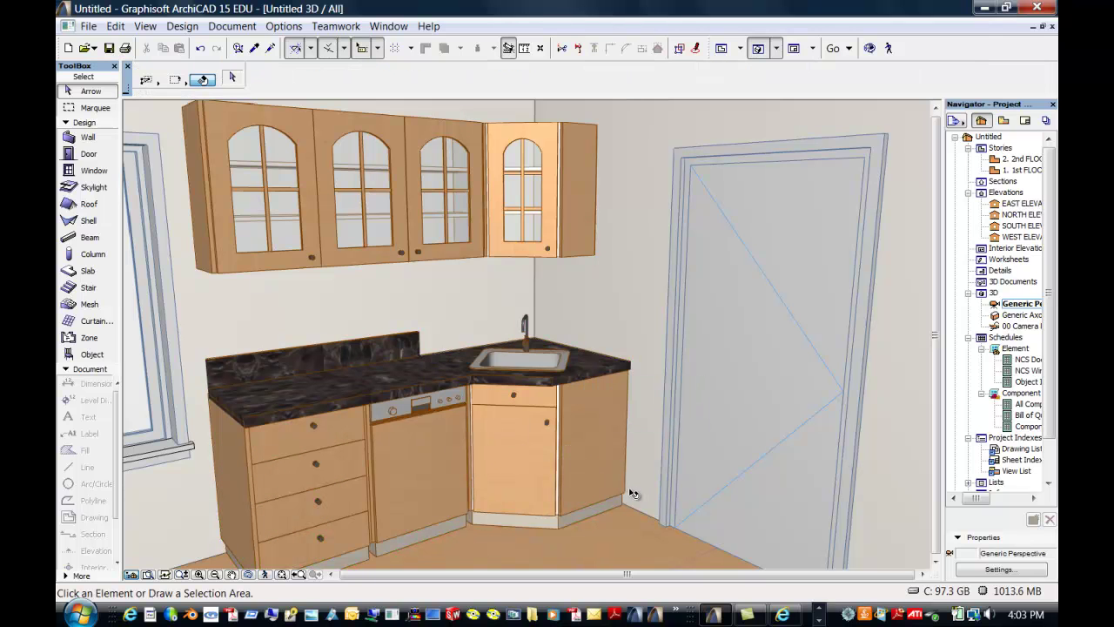
Step: Remove the left, left-rear and right-rear end panels from the corner sink base cabinet
{"action": "left_click", "coordinate": [561, 439]}
{"action": "left_click", "coordinate": [232, 78]}
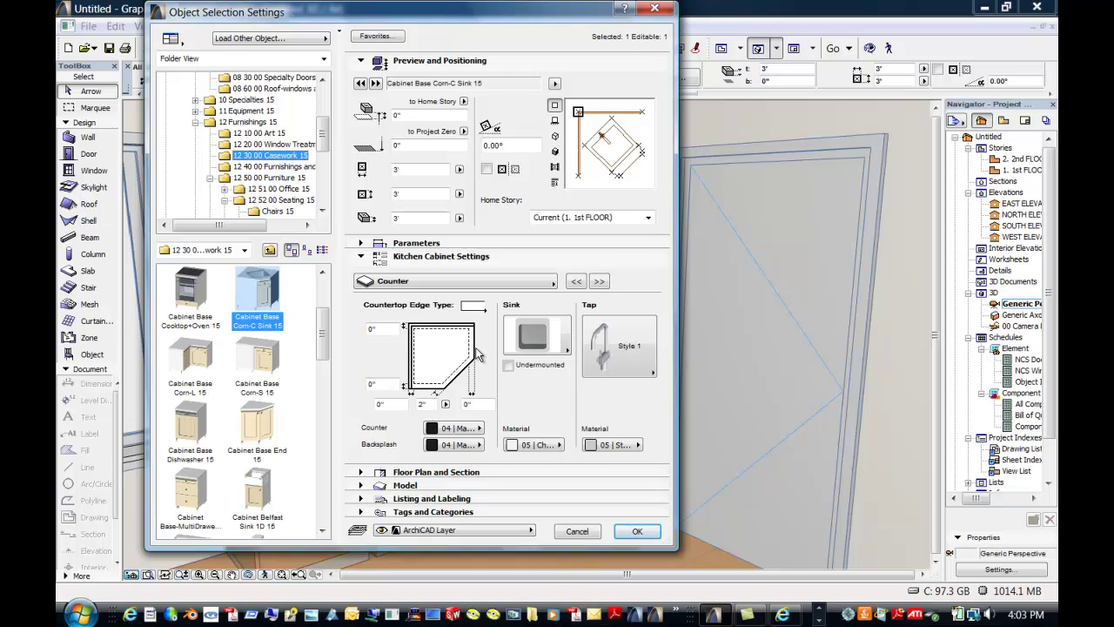
{"action": "left_click", "coordinate": [361, 244]}
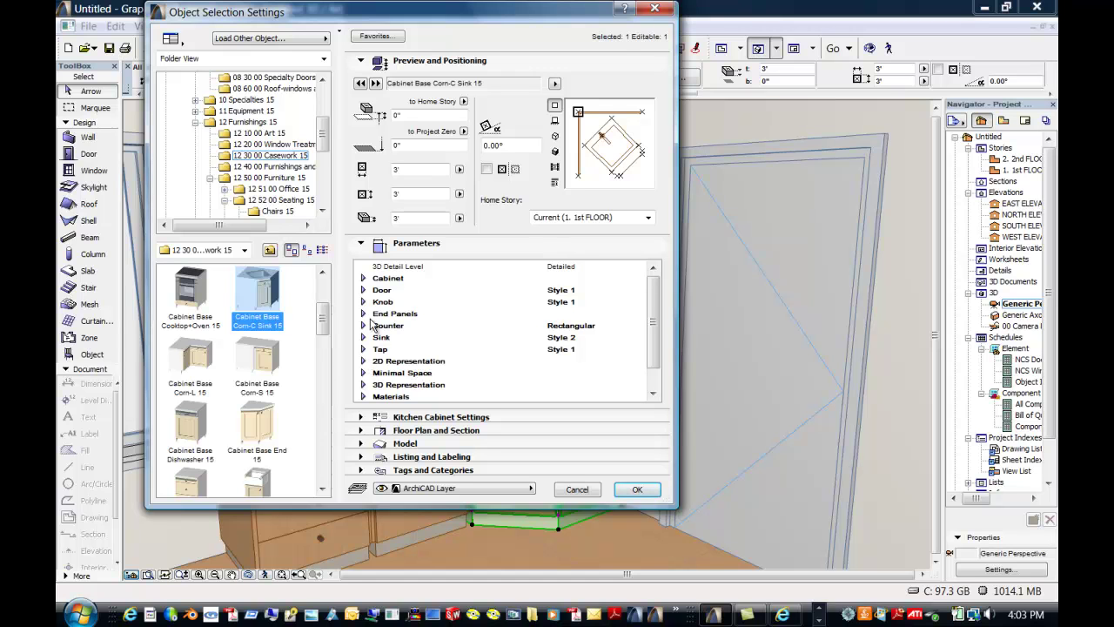
{"action": "left_click", "coordinate": [364, 325]}
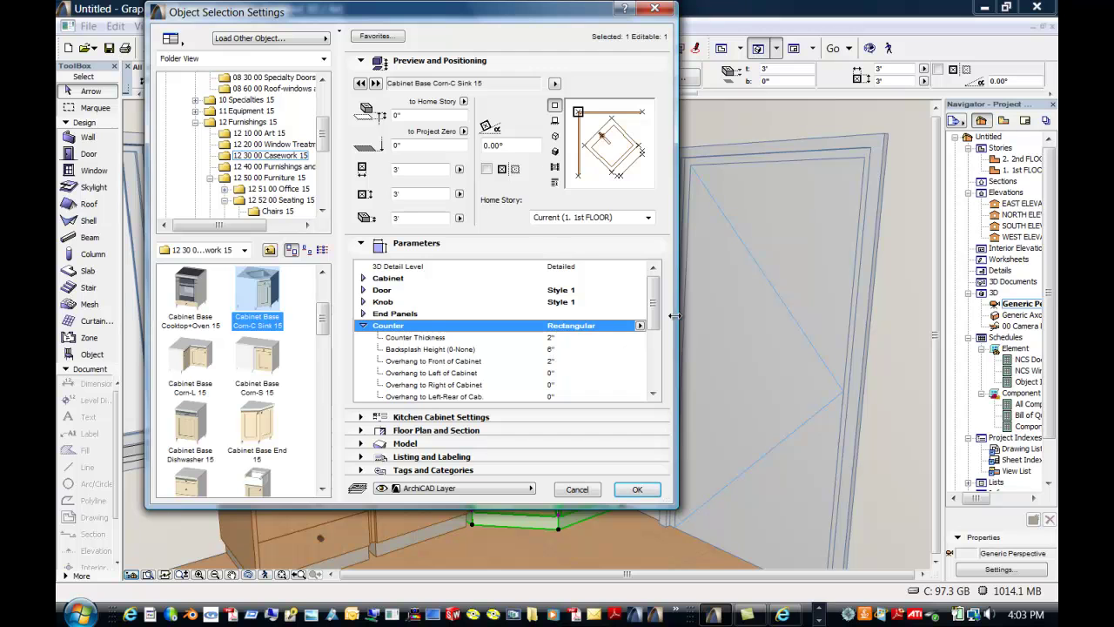
{"action": "left_click", "coordinate": [364, 417]}
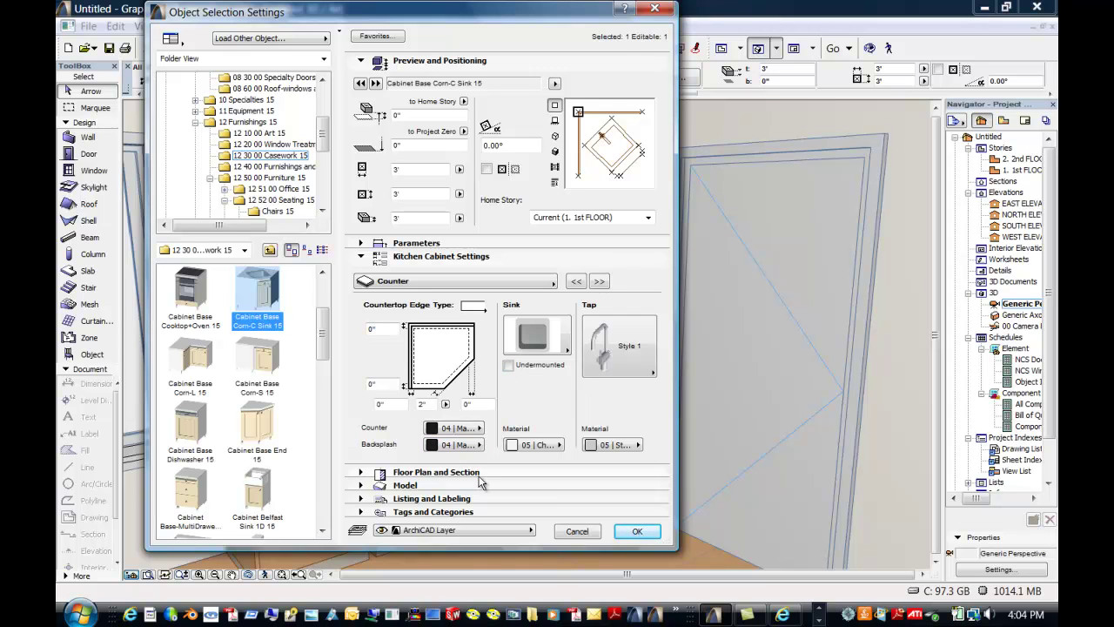
{"action": "left_click", "coordinate": [557, 283]}
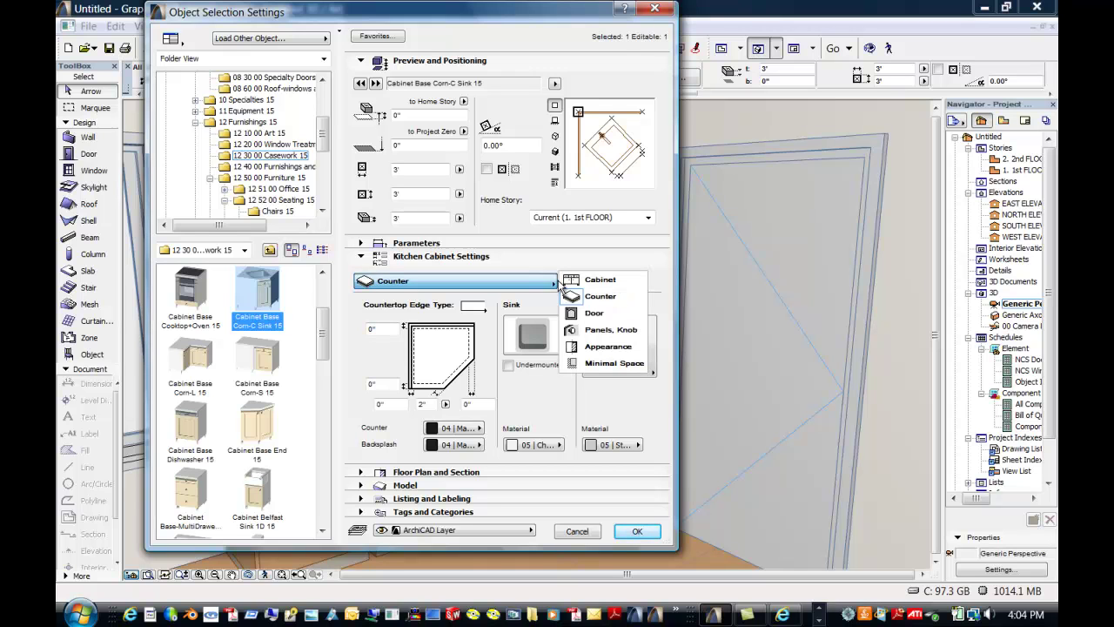
{"action": "left_click", "coordinate": [582, 335]}
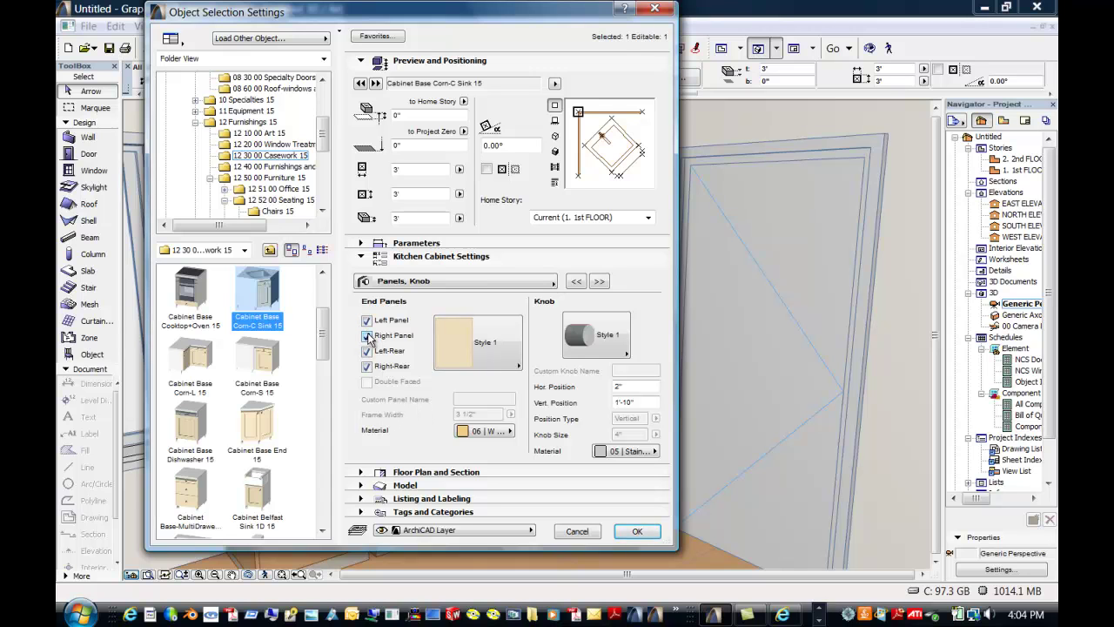
{"action": "left_click", "coordinate": [367, 321]}
{"action": "left_click", "coordinate": [367, 351]}
{"action": "left_click", "coordinate": [367, 366]}
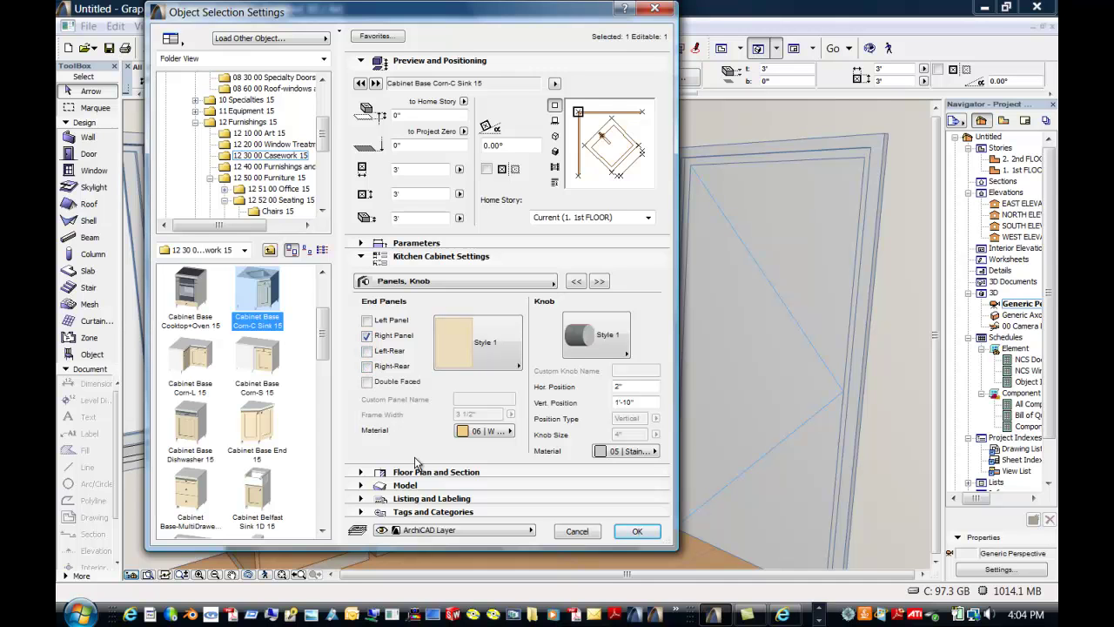
{"action": "left_click", "coordinate": [638, 531]}
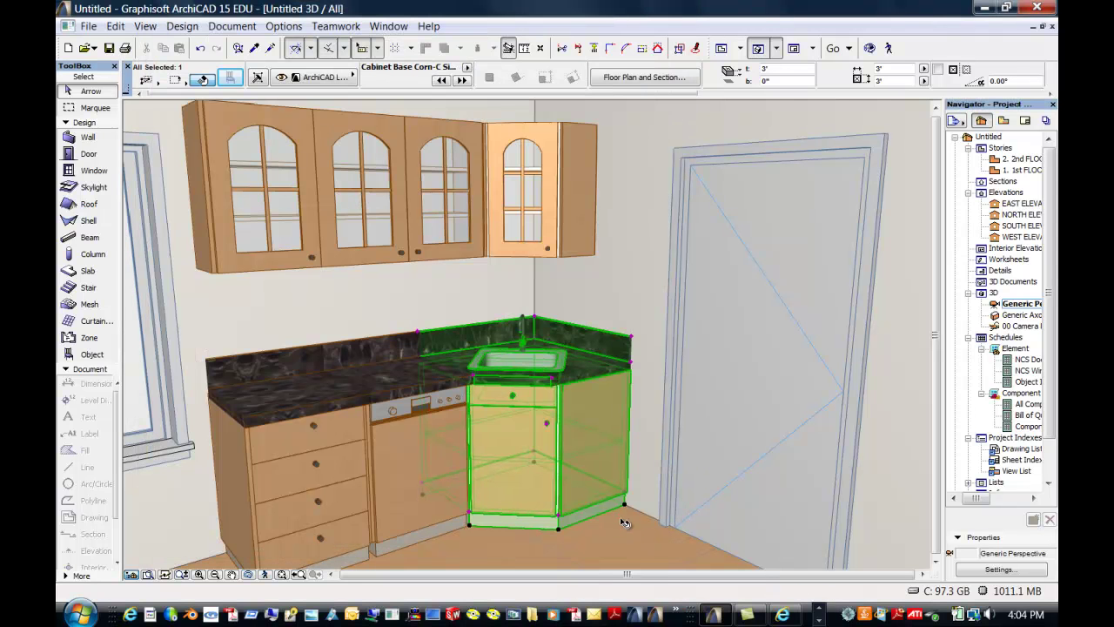
{"action": "key", "text": "Escape"}
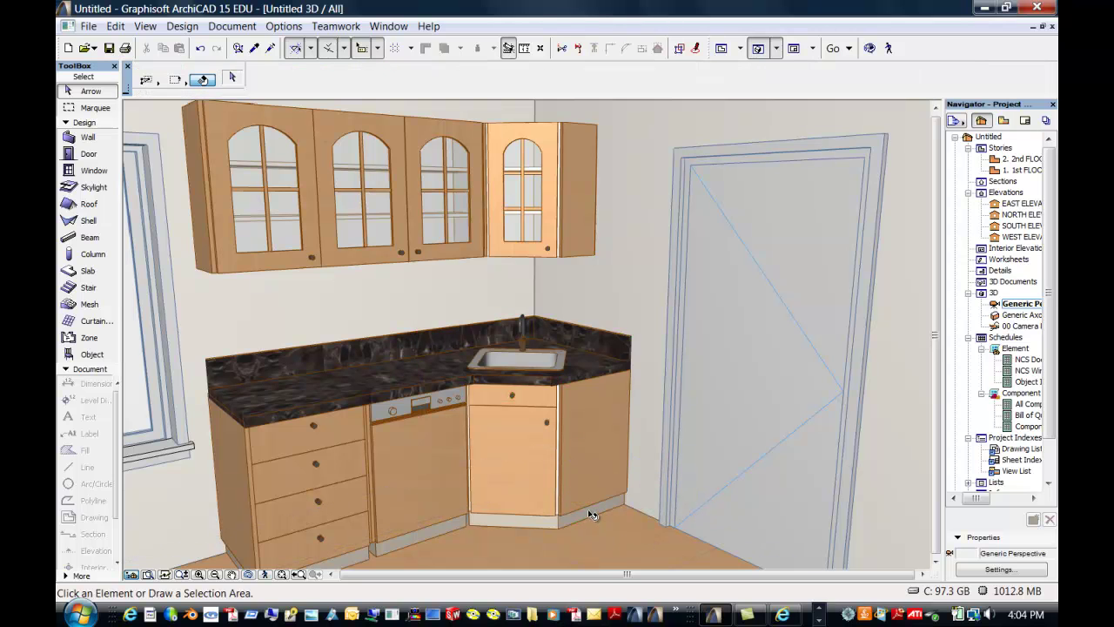
Step: On the 1st floor plan, change Edge Visibility in 2D for all five wall and base cabinets to show every outline edge
{"action": "double_click", "coordinate": [1018, 171]}
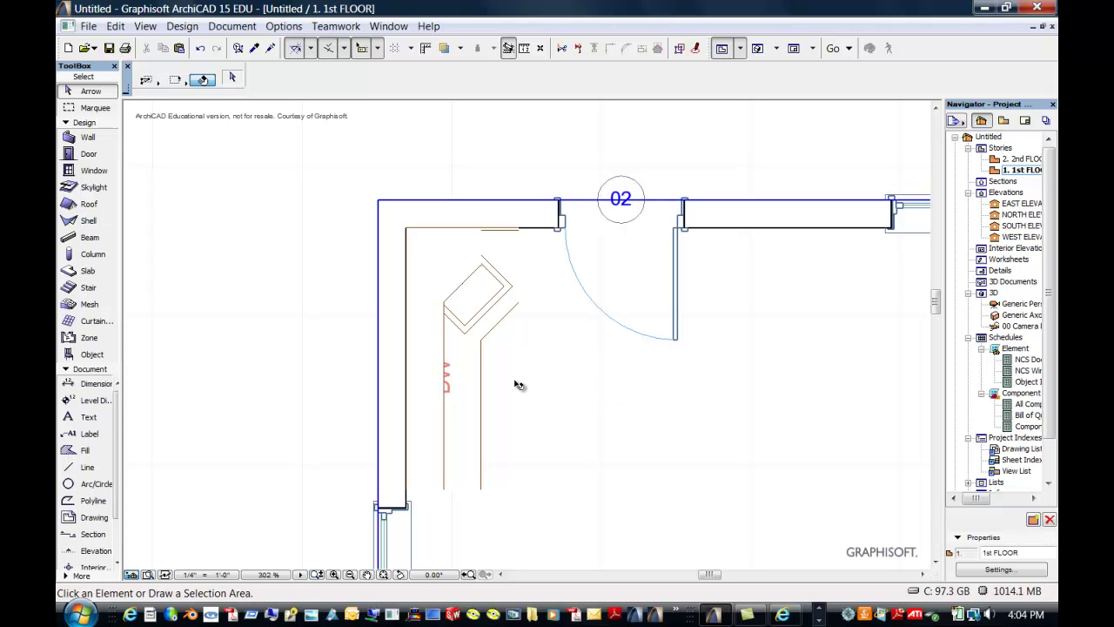
{"action": "left_click", "coordinate": [446, 279]}
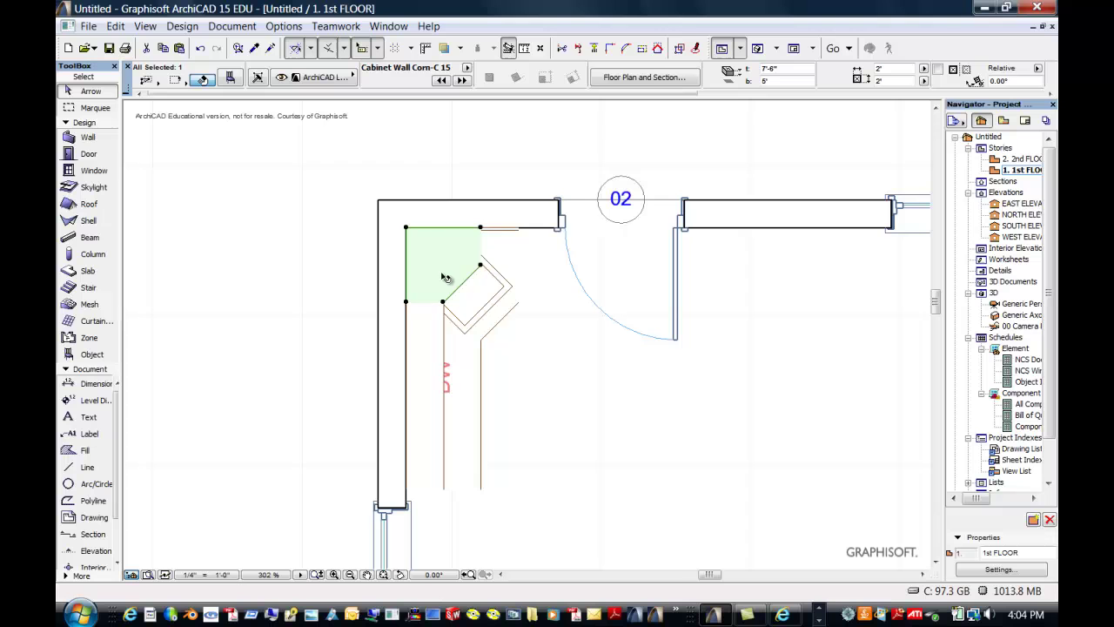
{"action": "left_click", "coordinate": [496, 289], "text": "shift"}
{"action": "left_click", "coordinate": [424, 365], "text": "shift"}
{"action": "left_click", "coordinate": [474, 396], "text": "shift"}
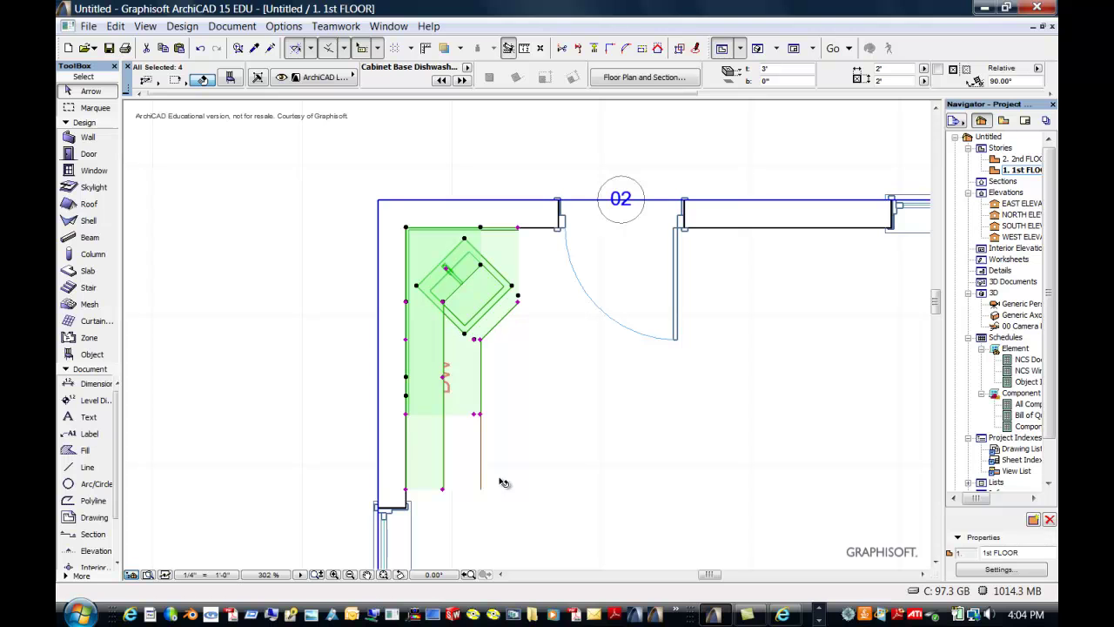
{"action": "left_click", "coordinate": [458, 462], "text": "shift"}
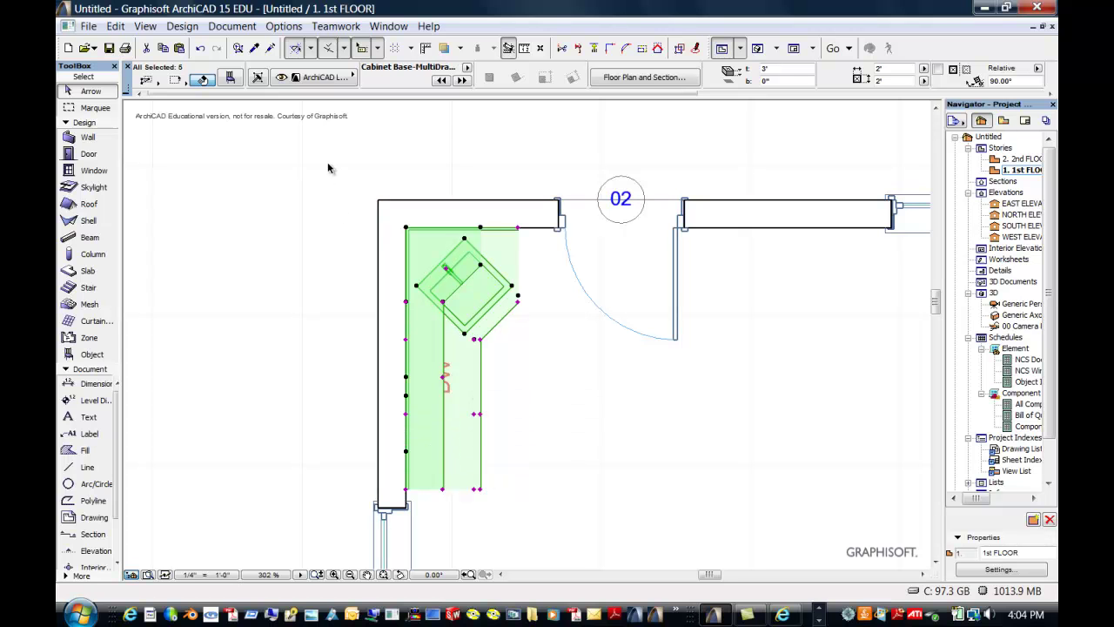
{"action": "left_click", "coordinate": [231, 79]}
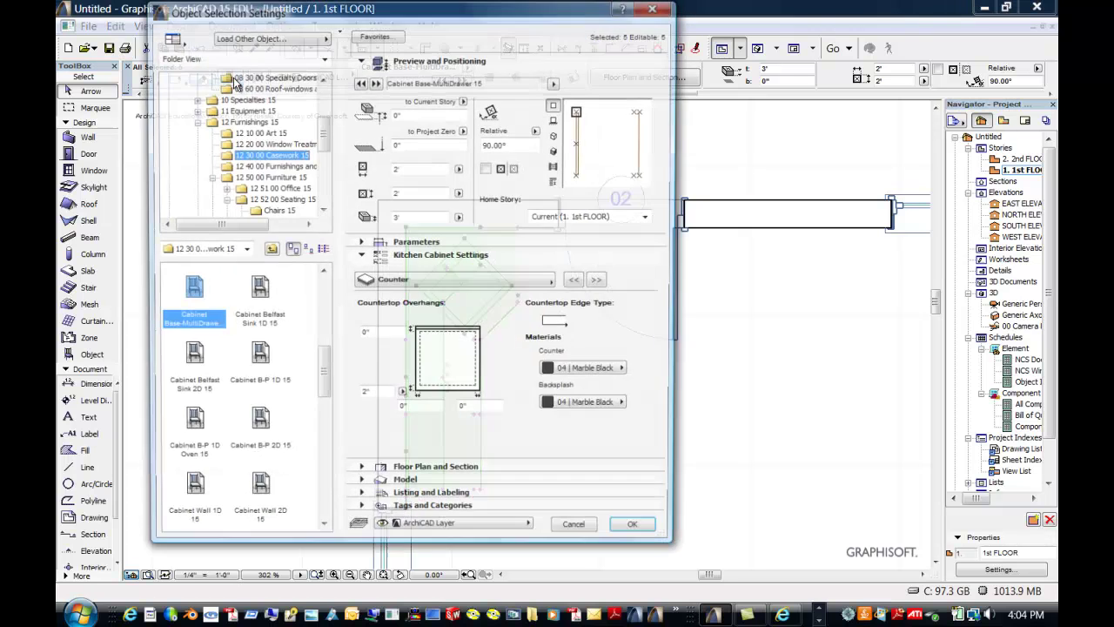
{"action": "left_click", "coordinate": [362, 244]}
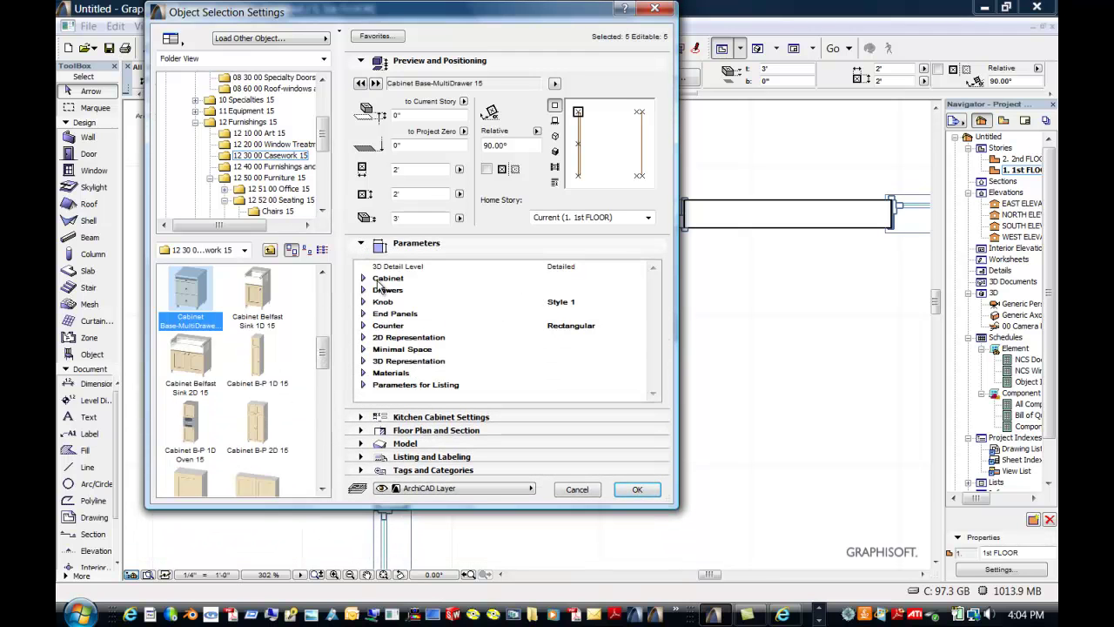
{"action": "left_click", "coordinate": [364, 337]}
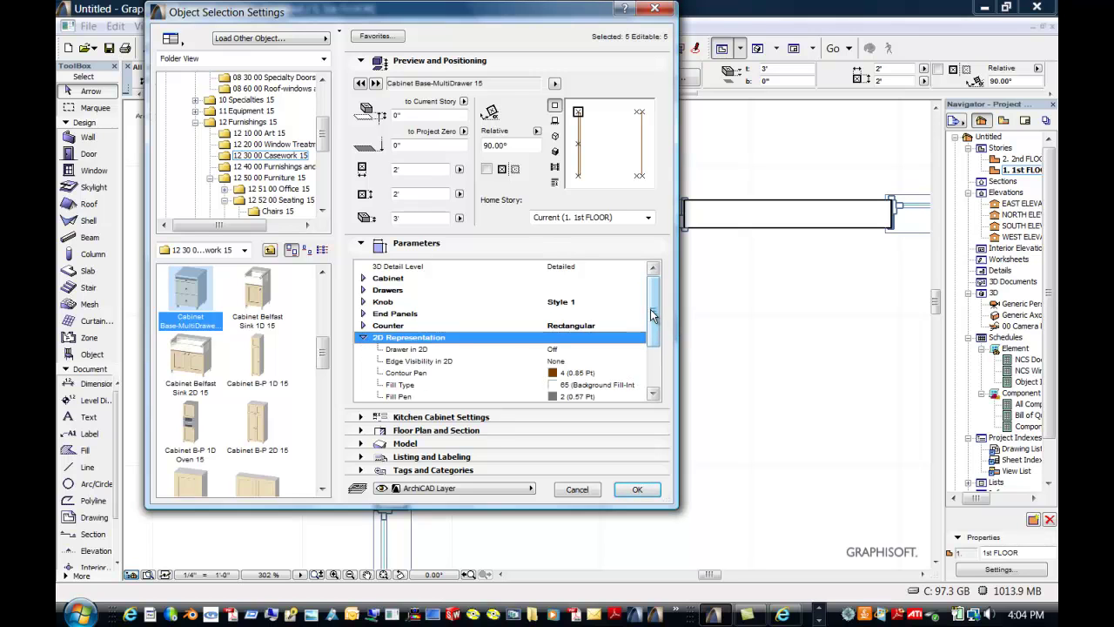
{"action": "left_click_drag", "start_coordinate": [653, 309], "coordinate": [659, 334]}
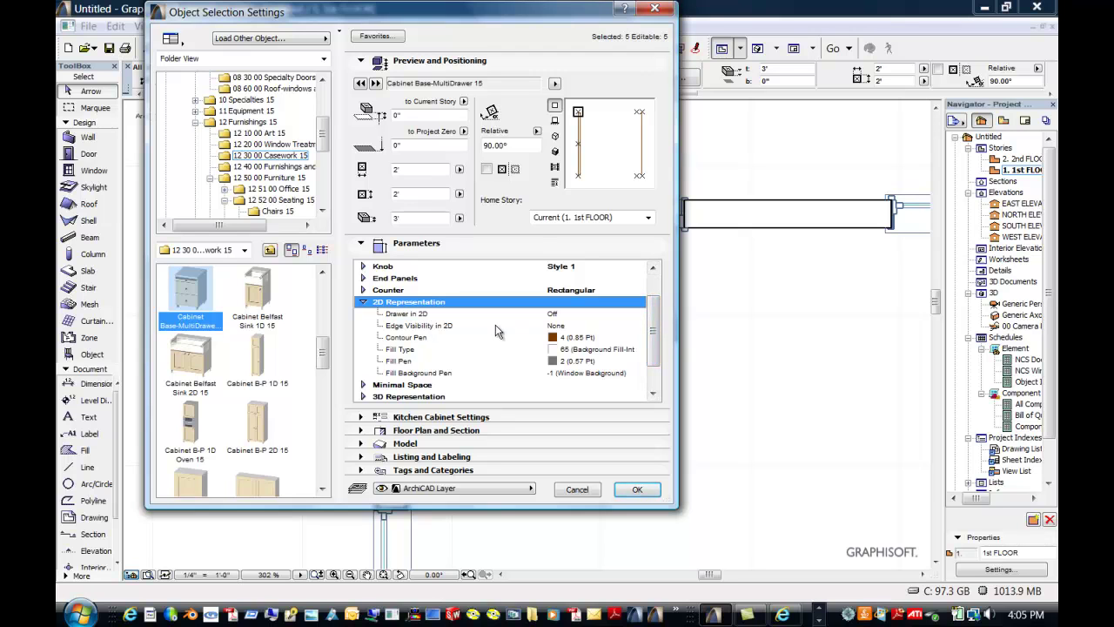
{"action": "left_click", "coordinate": [557, 333]}
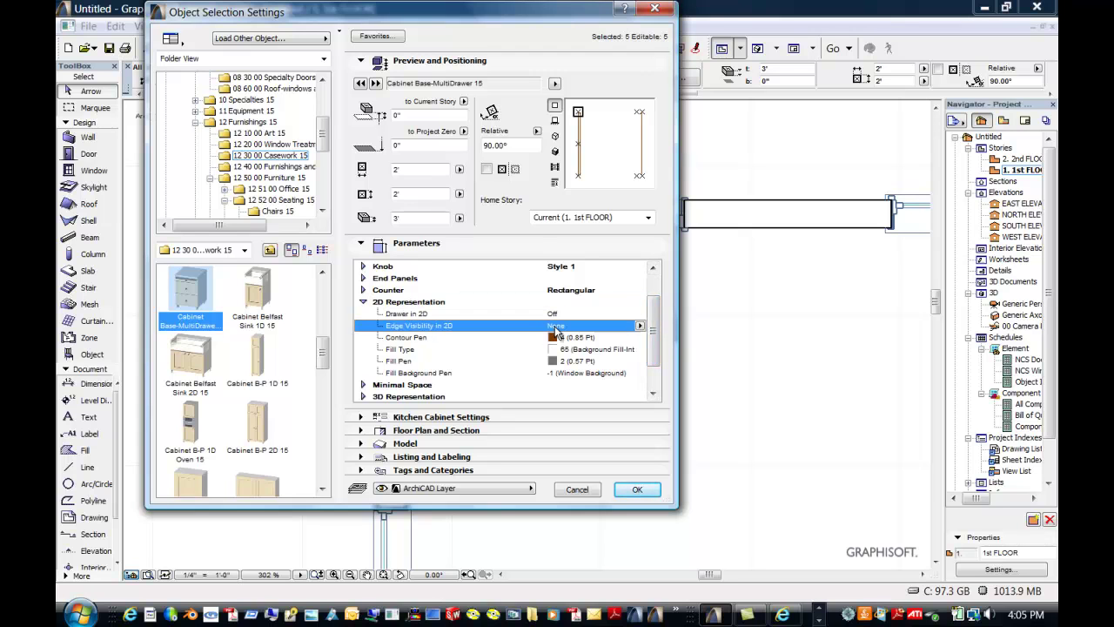
{"action": "left_click", "coordinate": [639, 326]}
{"action": "left_click", "coordinate": [668, 361]}
{"action": "left_click", "coordinate": [634, 490]}
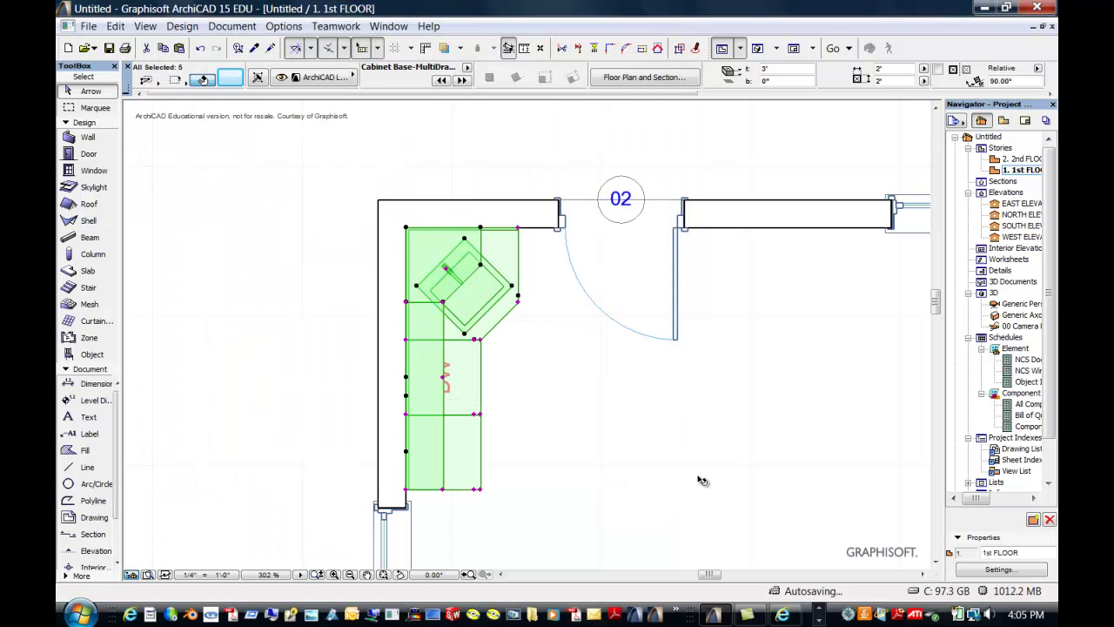
{"action": "left_click", "coordinate": [680, 430]}
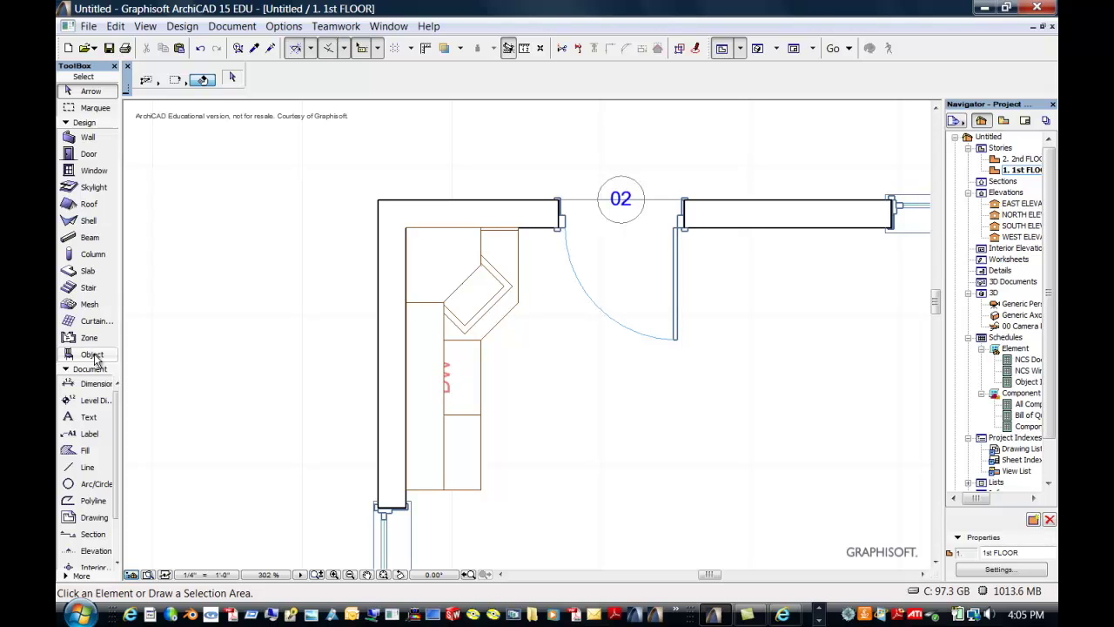
Step: Return to the Generic Perspective view and create a rendered picture of the kitchen
{"action": "double_click", "coordinate": [1016, 308]}
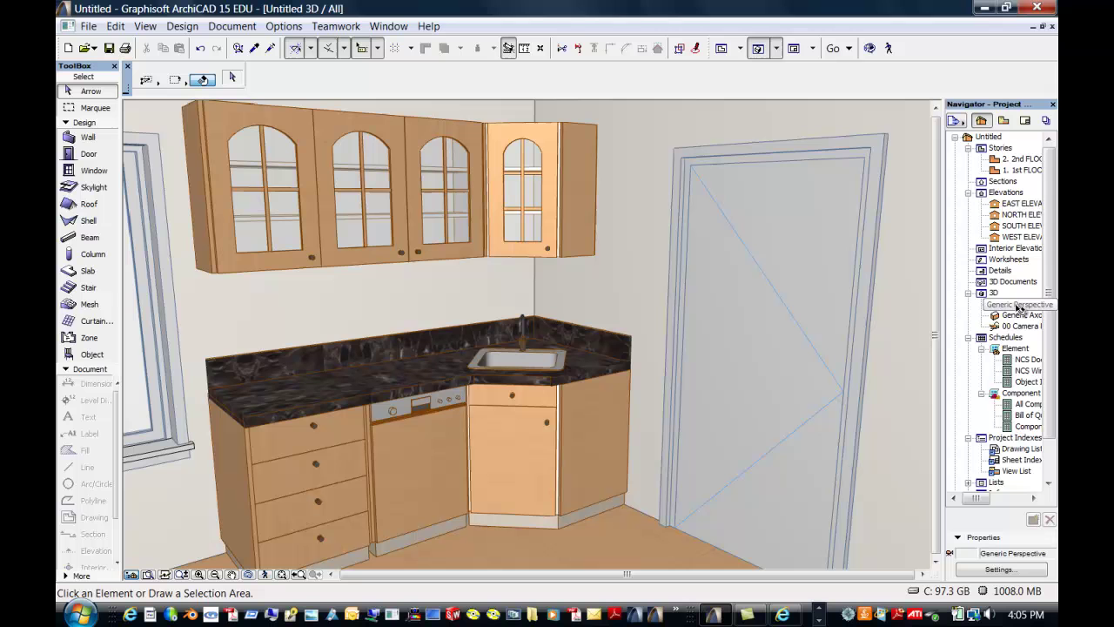
{"action": "left_click", "coordinate": [218, 26]}
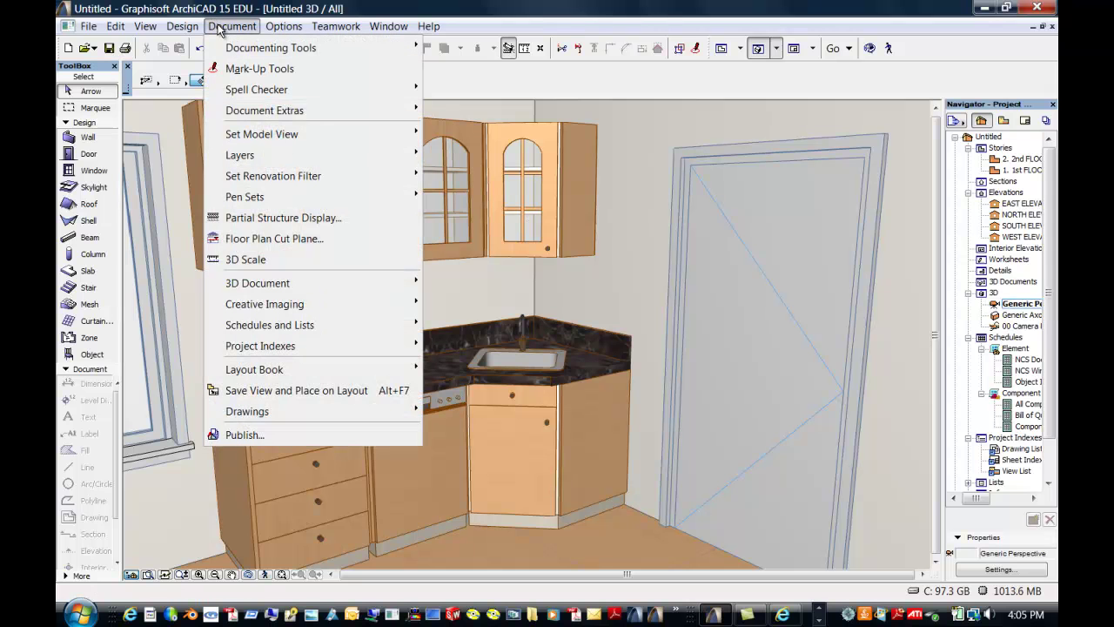
{"action": "mouse_move", "coordinate": [392, 306]}
{"action": "left_click", "coordinate": [502, 323]}
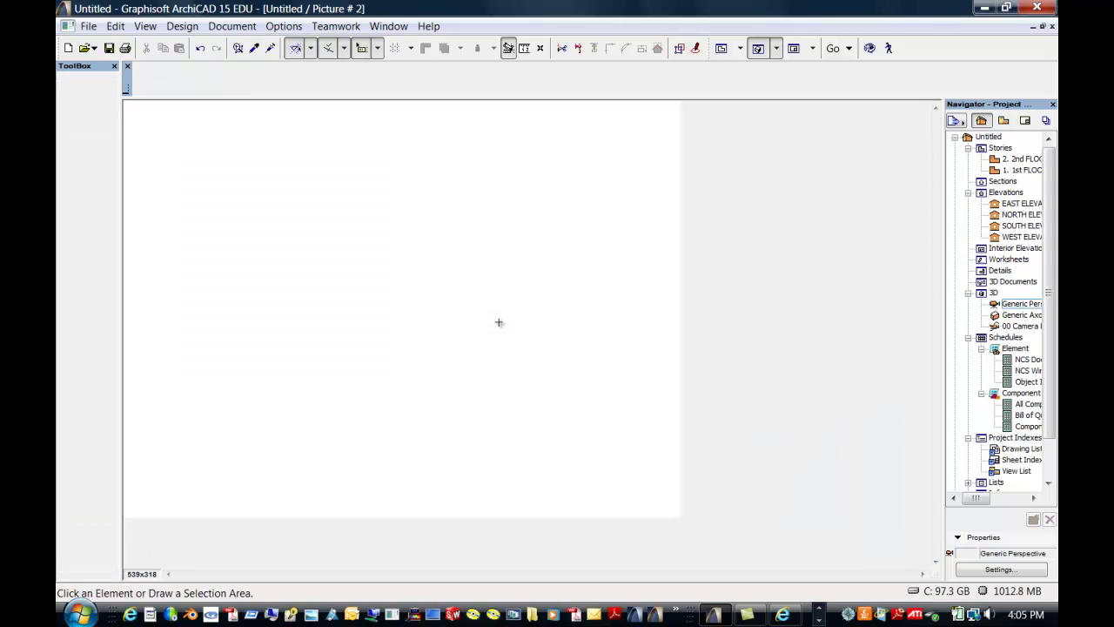